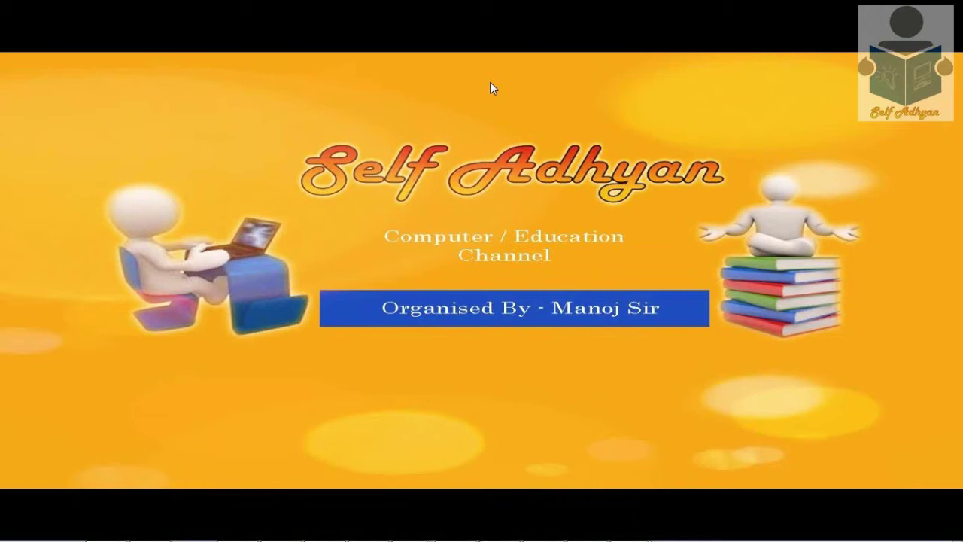
# Launch PowerPoint with the 'powerpnt' command from the Windows Run box.
pyautogui.press('super+r')
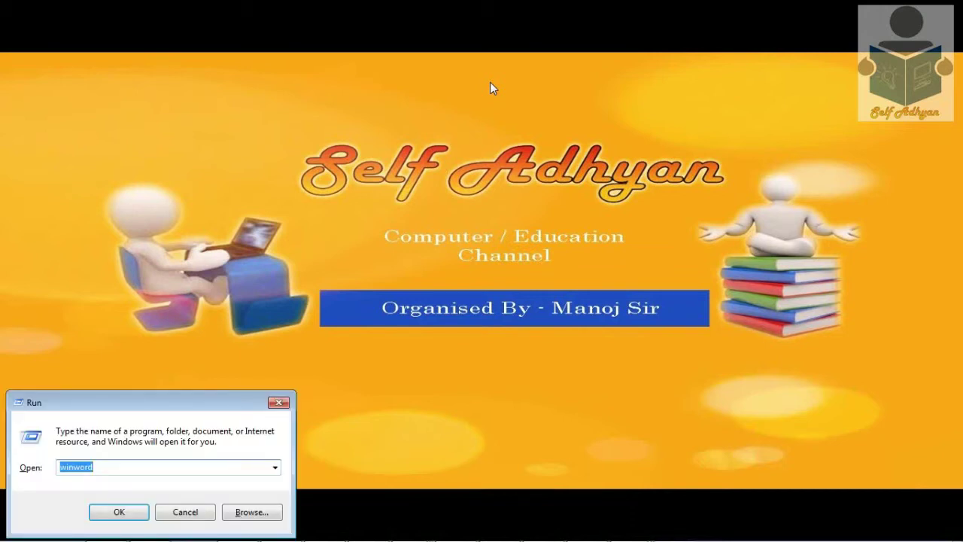
pyautogui.write('powe')
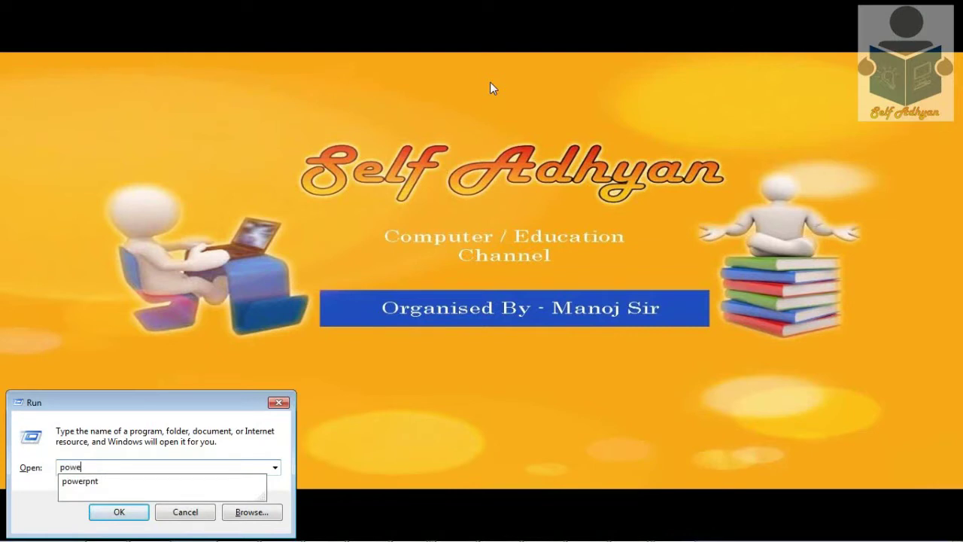
pyautogui.write('rpnt')
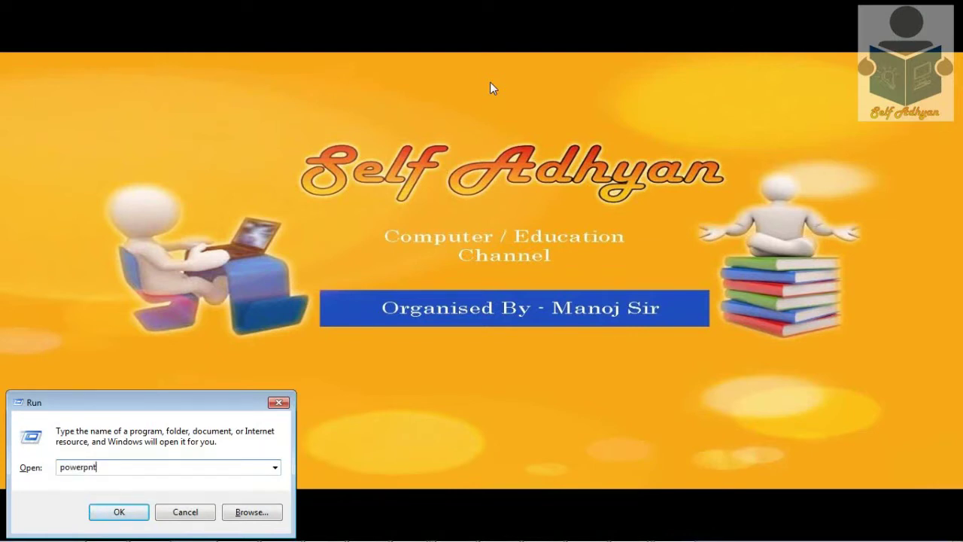
pyautogui.press('Return')
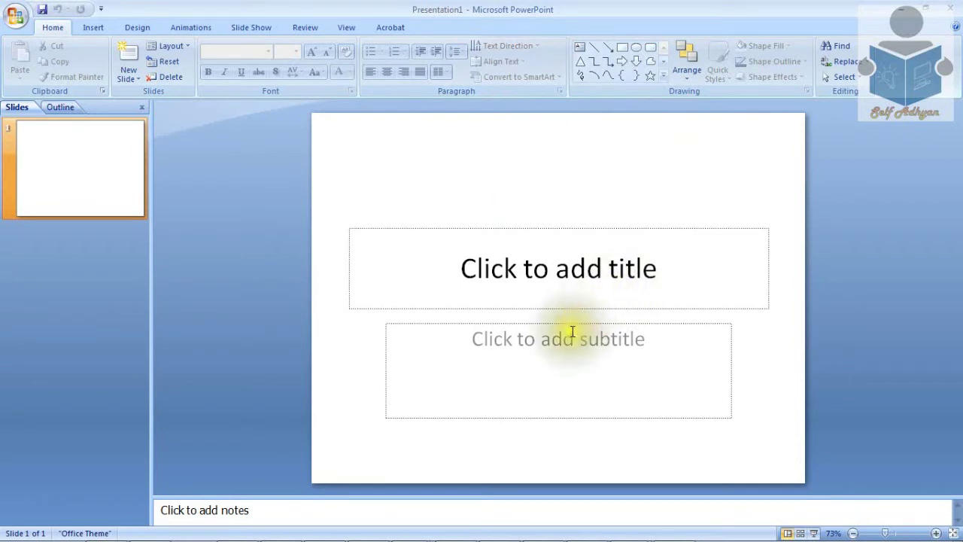
# Title slide 1 'computer' and add a 'Developed by' subtitle naming the computer's inventor.
pyautogui.click(569, 280)
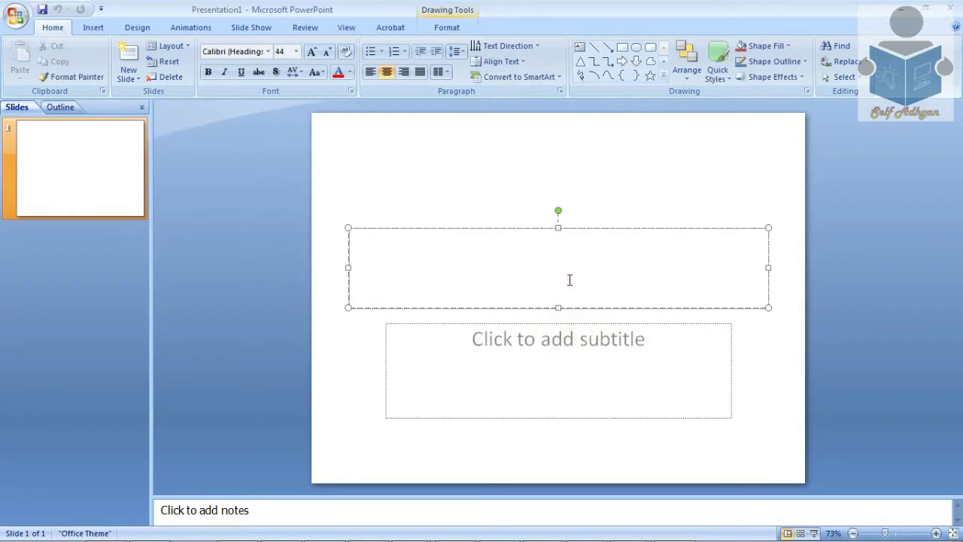
pyautogui.write('c')
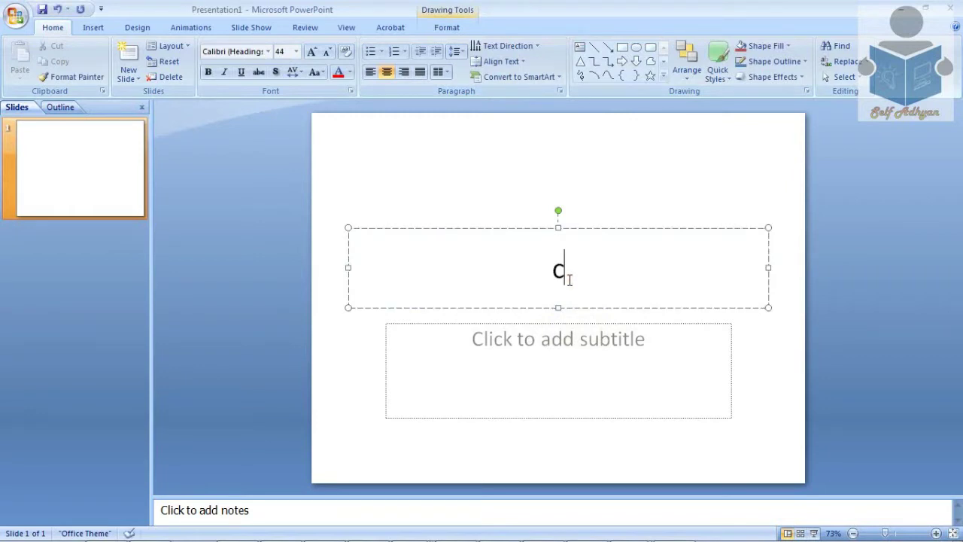
pyautogui.write('omputer')
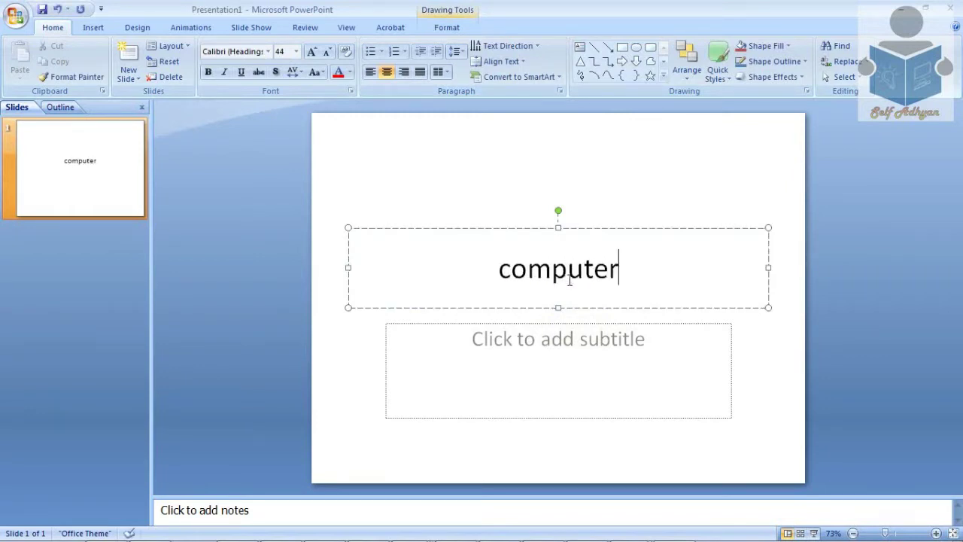
pyautogui.click(540, 362)
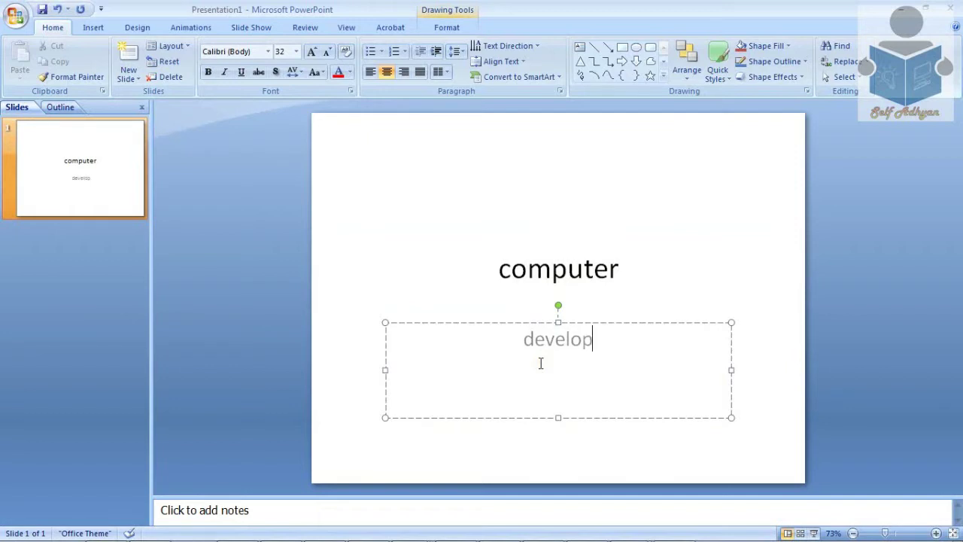
pyautogui.write('by ')
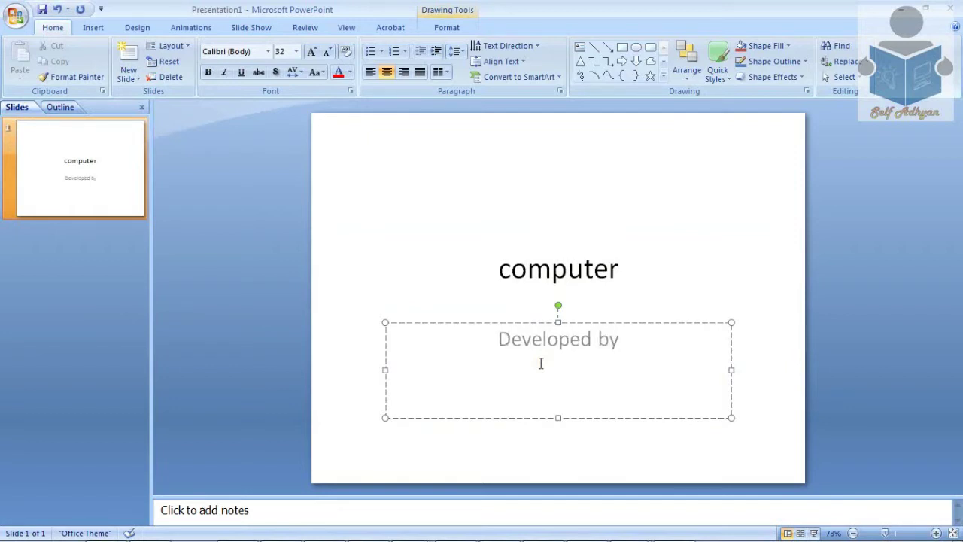
pyautogui.write('char')
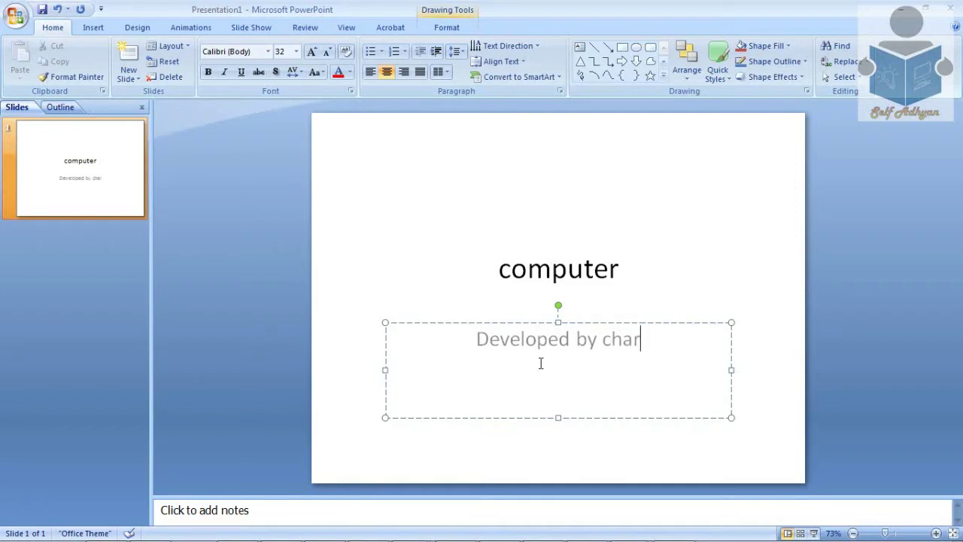
pyautogui.write('les')
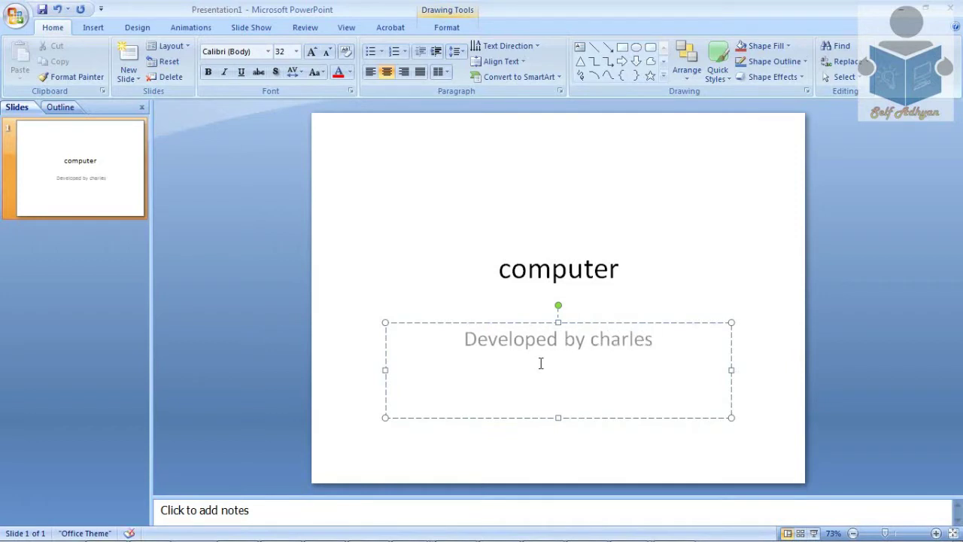
pyautogui.write(' babbag')
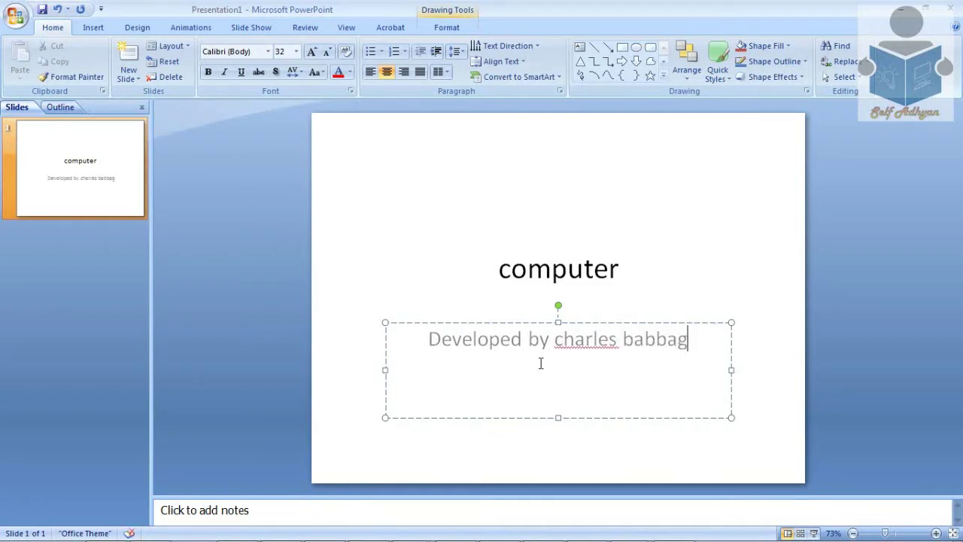
pyautogui.write('e')
pyautogui.click(537, 192)
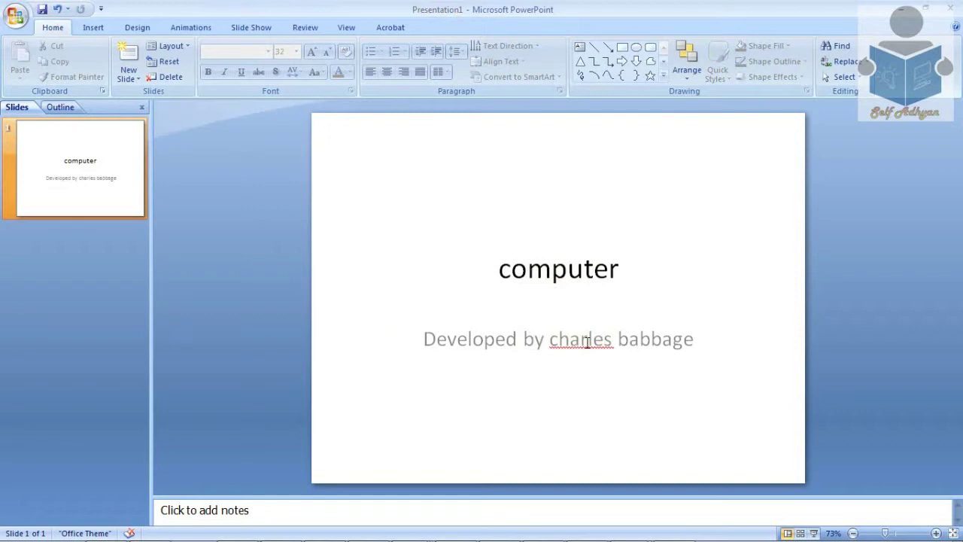
pyautogui.press('F5')
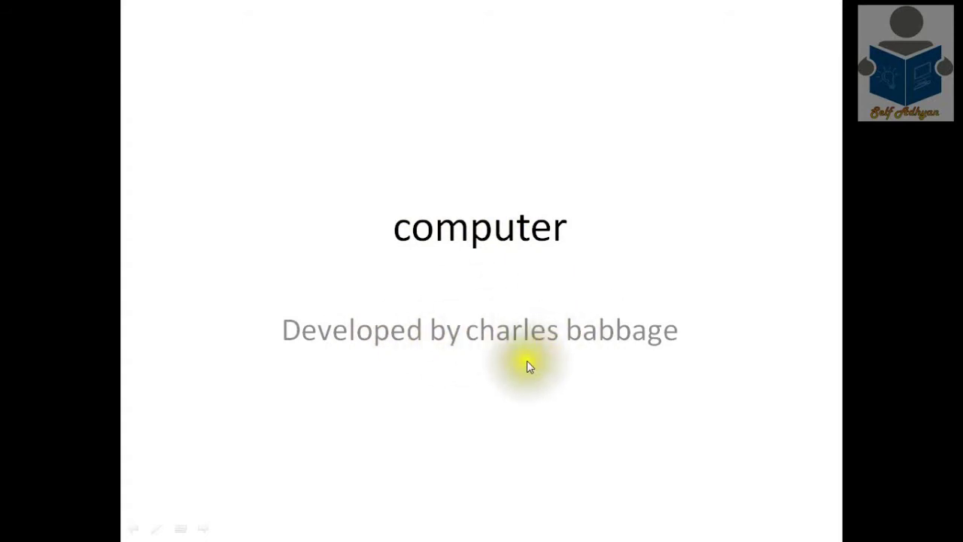
pyautogui.click(548, 214)
pyautogui.click(548, 214)
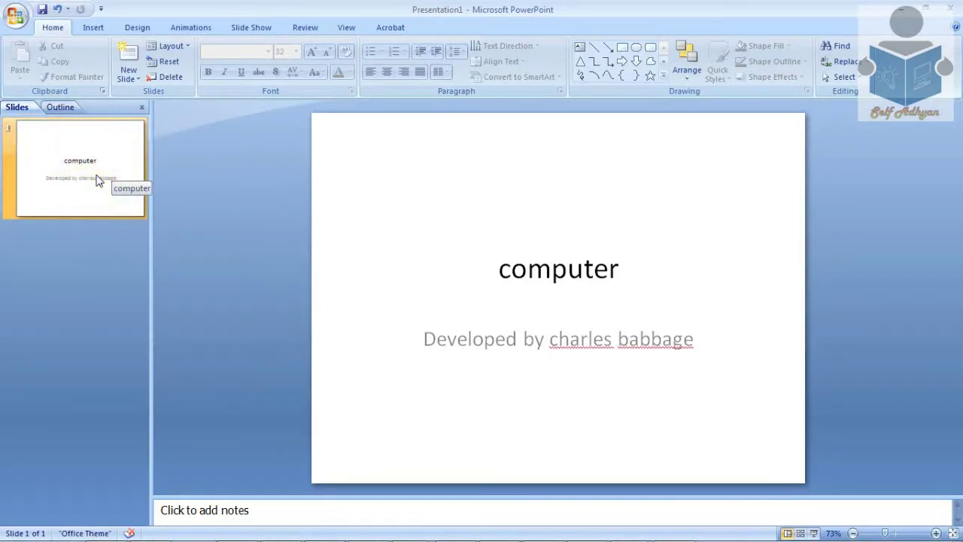
# Add a Title Only second slide and title it 'Input device'.
pyautogui.click(132, 77)
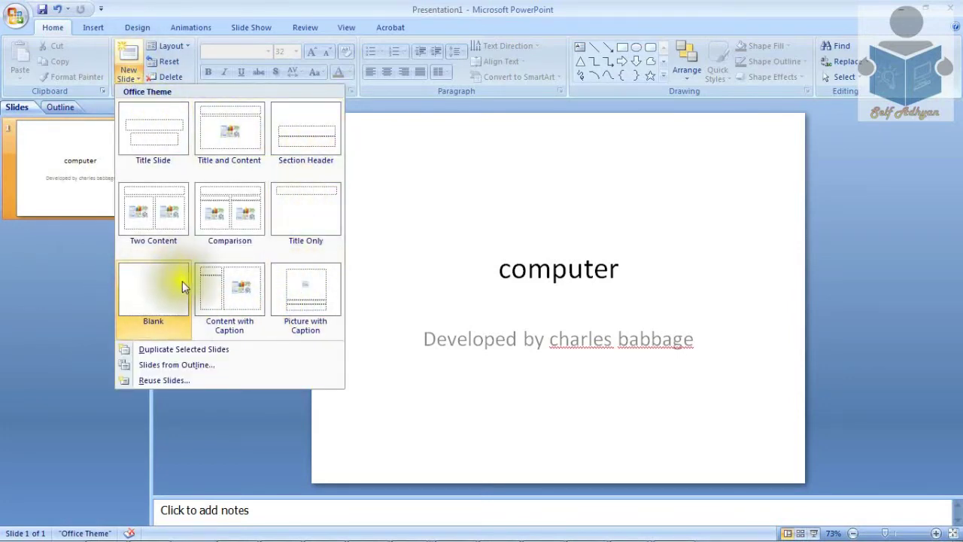
pyautogui.click(317, 209)
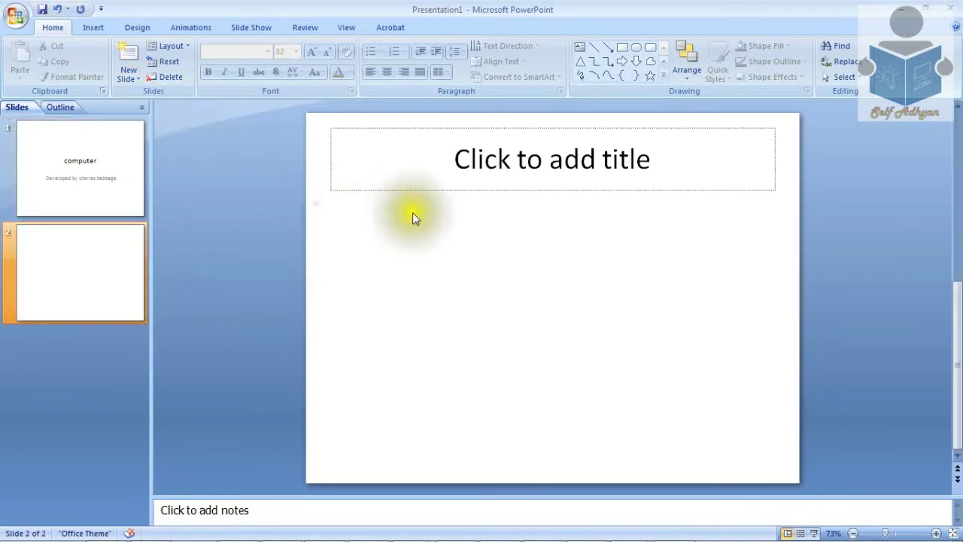
pyautogui.click(603, 161)
pyautogui.write('inp')
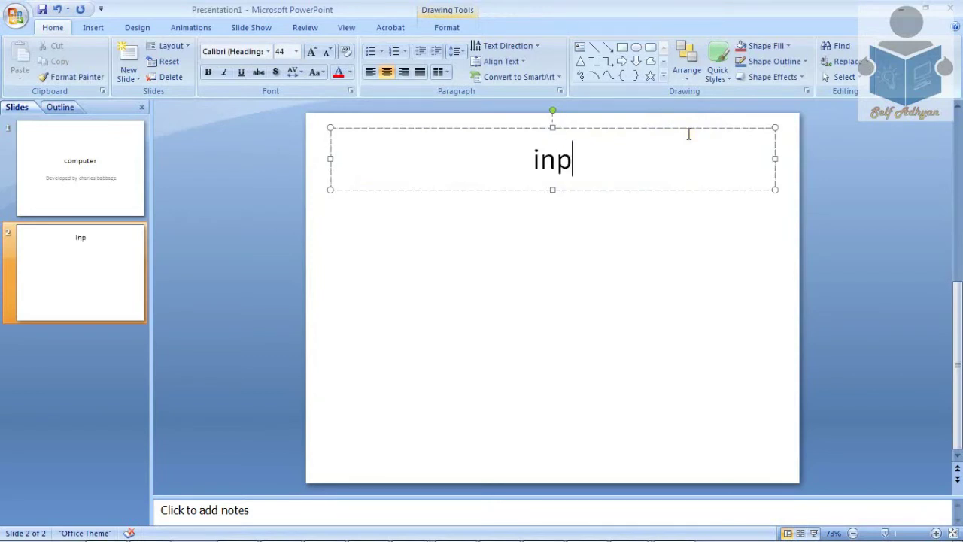
pyautogui.write('ut dev')
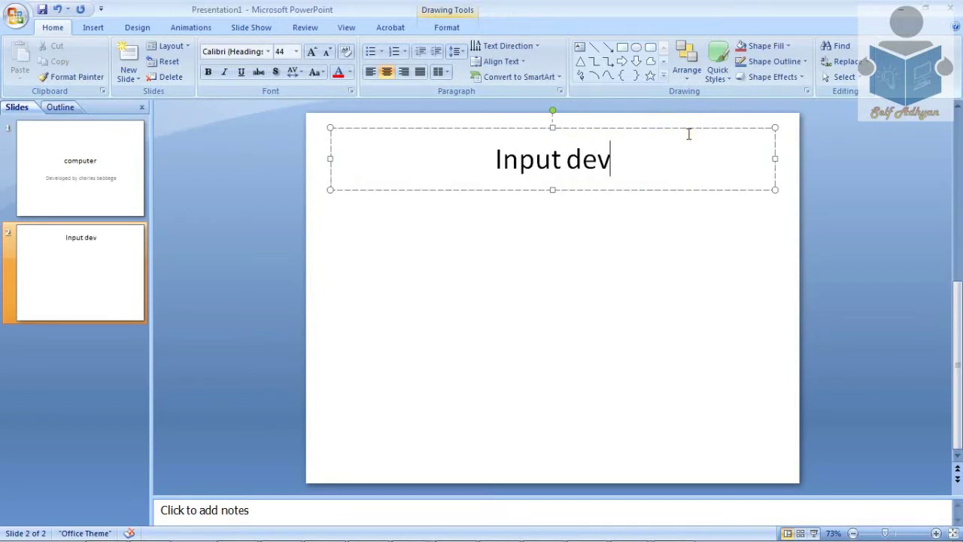
pyautogui.write('ice')
pyautogui.click(686, 133)
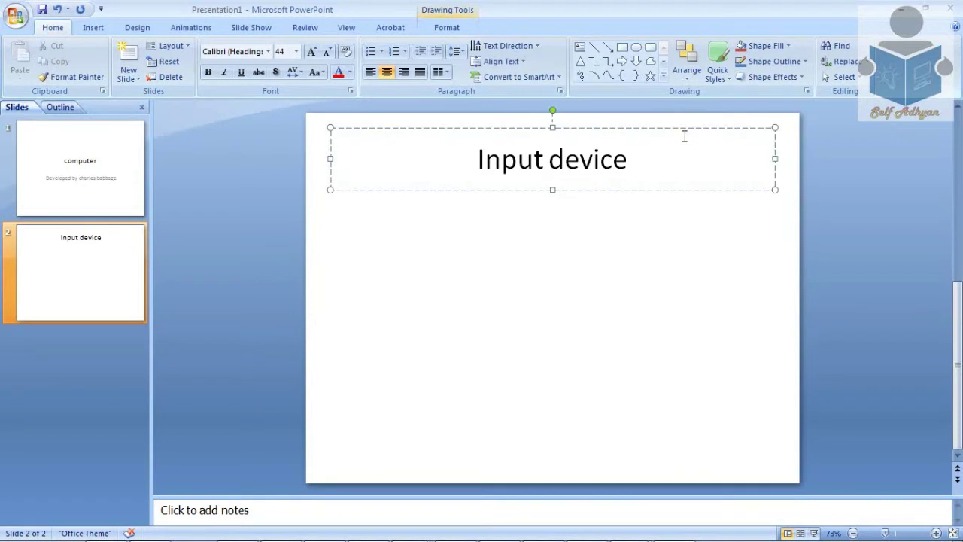
# Draw a text box under the slide 2 title containing 'Mouse & keyboaRD' and select it.
pyautogui.click(93, 27)
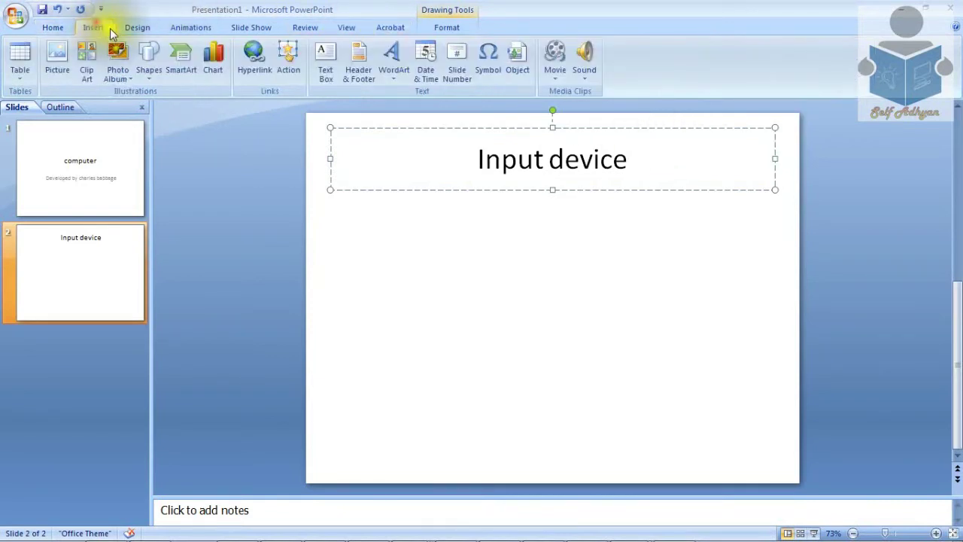
pyautogui.click(325, 59)
pyautogui.moveTo(346, 212); pyautogui.dragTo(655, 316)
pyautogui.write('Mouse & keyboaRD')
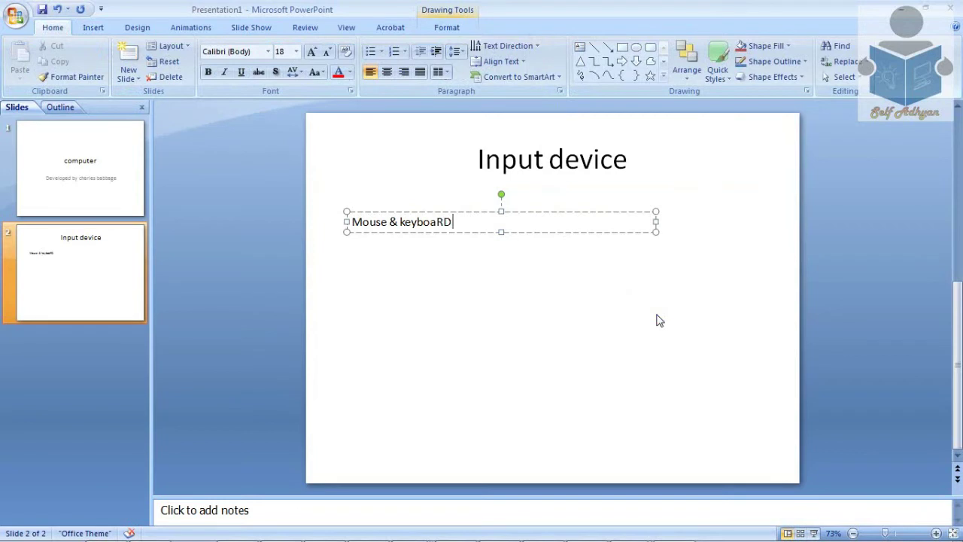
pyautogui.click(623, 208)
pyautogui.click(455, 213)
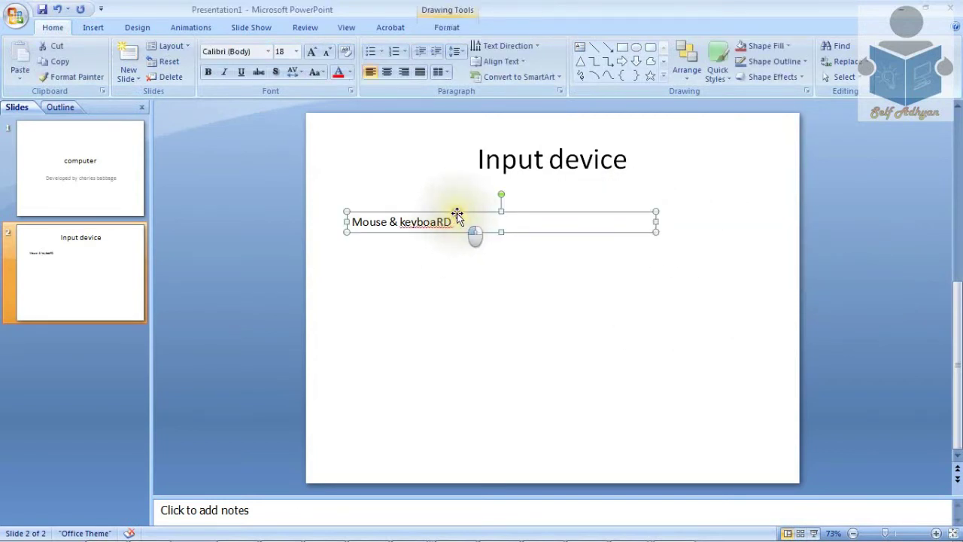
# Make the text box uppercase, bold, italic, underlined, 44 pt and centred.
pyautogui.click(319, 78)
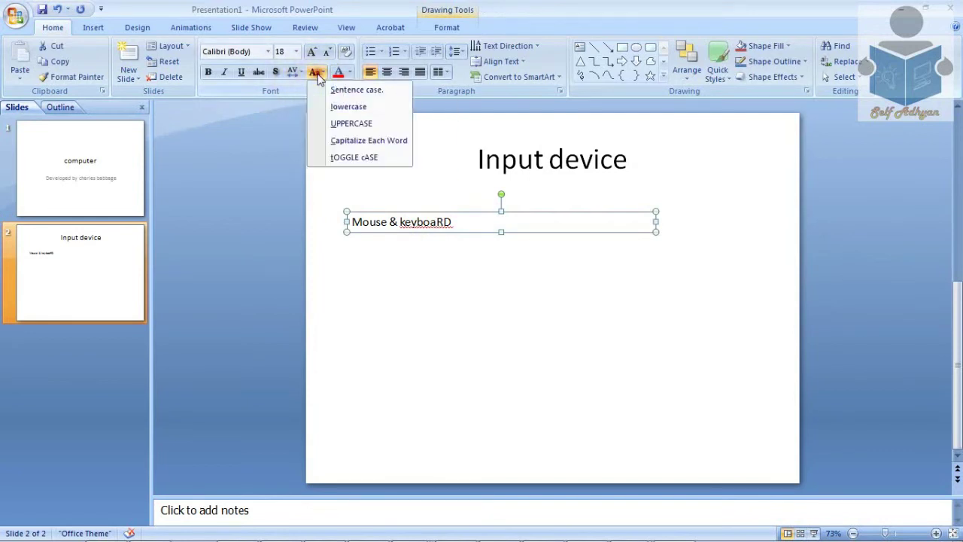
pyautogui.click(334, 122)
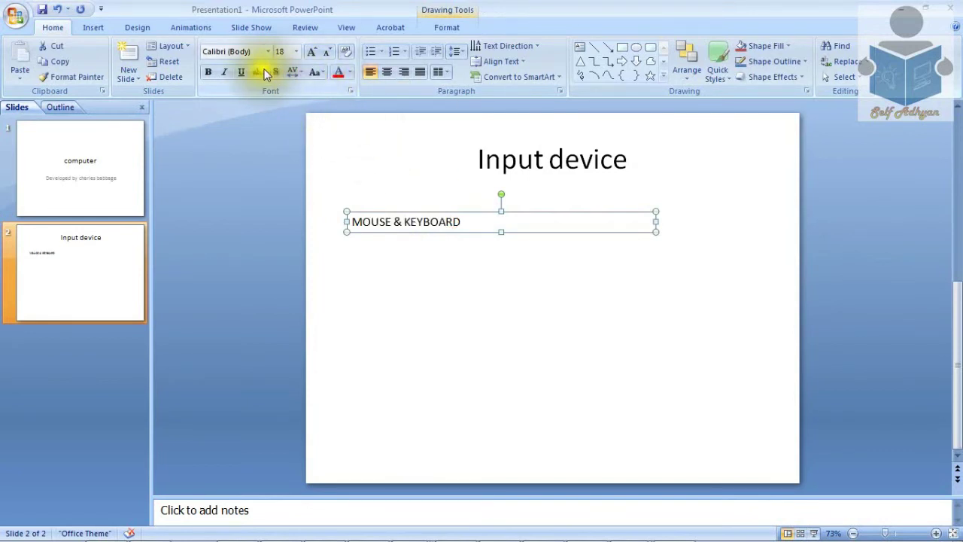
pyautogui.click(222, 73)
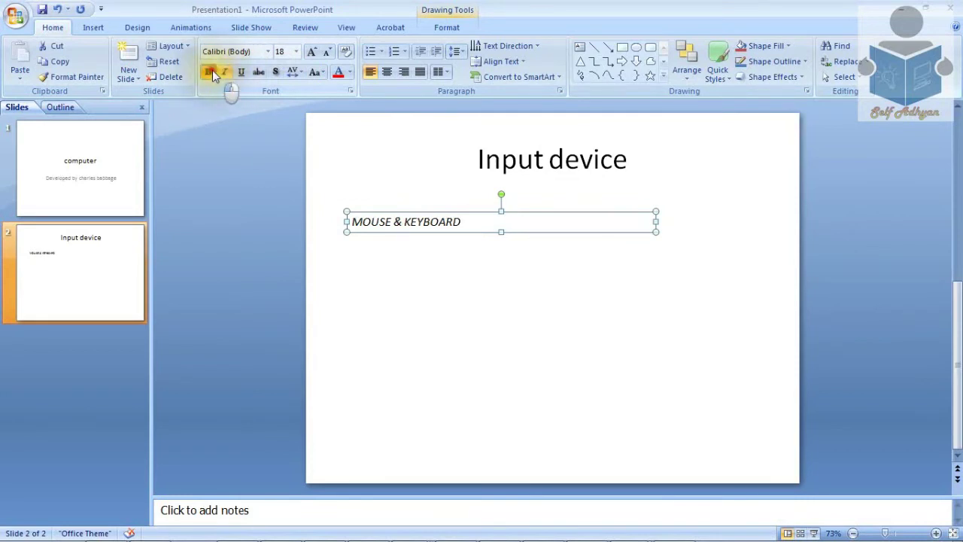
pyautogui.click(210, 70)
pyautogui.click(241, 71)
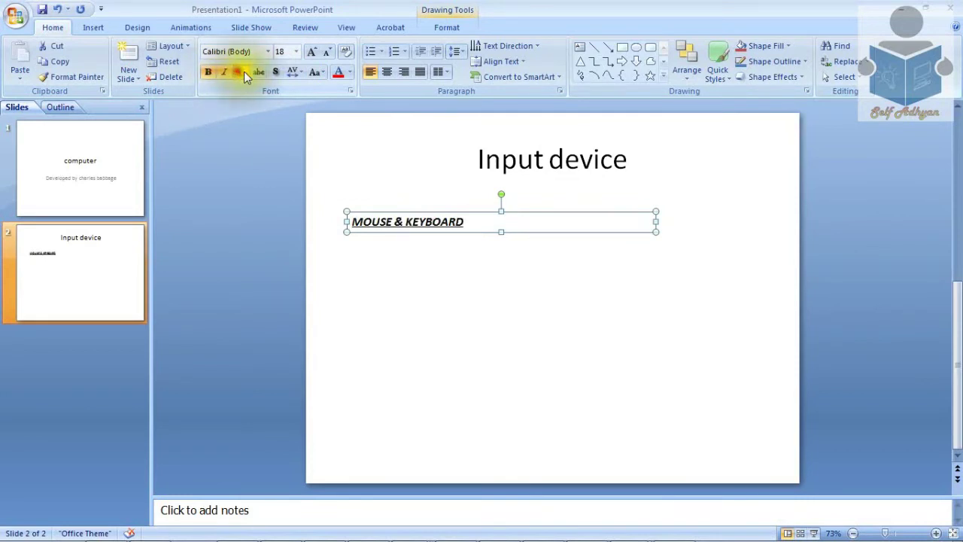
pyautogui.click(312, 52)
pyautogui.click(313, 52)
pyautogui.click(313, 52)
pyautogui.click(312, 52)
pyautogui.click(313, 52)
pyautogui.click(312, 52)
pyautogui.click(313, 52)
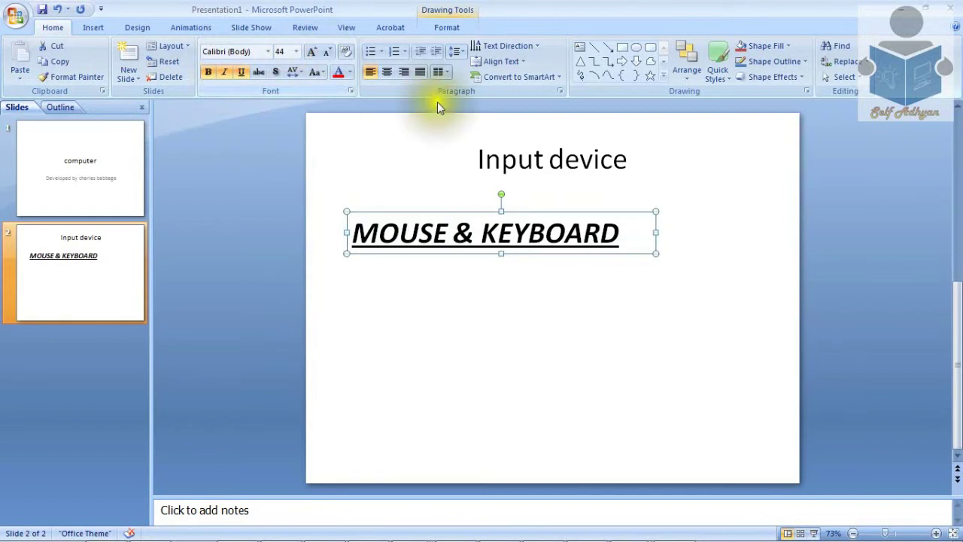
pyautogui.click(388, 71)
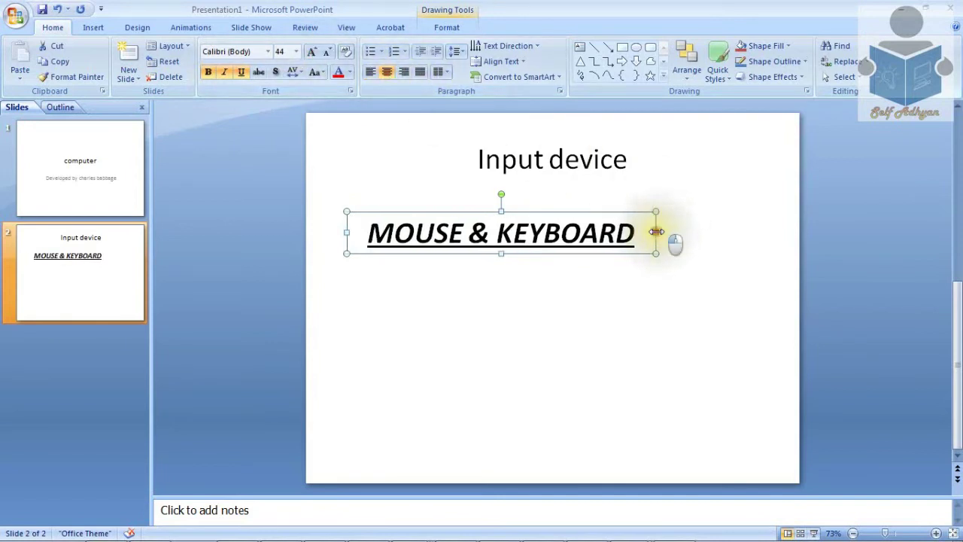
# Widen the text box and give MOUSE & KEYBOARD a square bullet.
pyautogui.moveTo(656, 232); pyautogui.dragTo(744, 233)
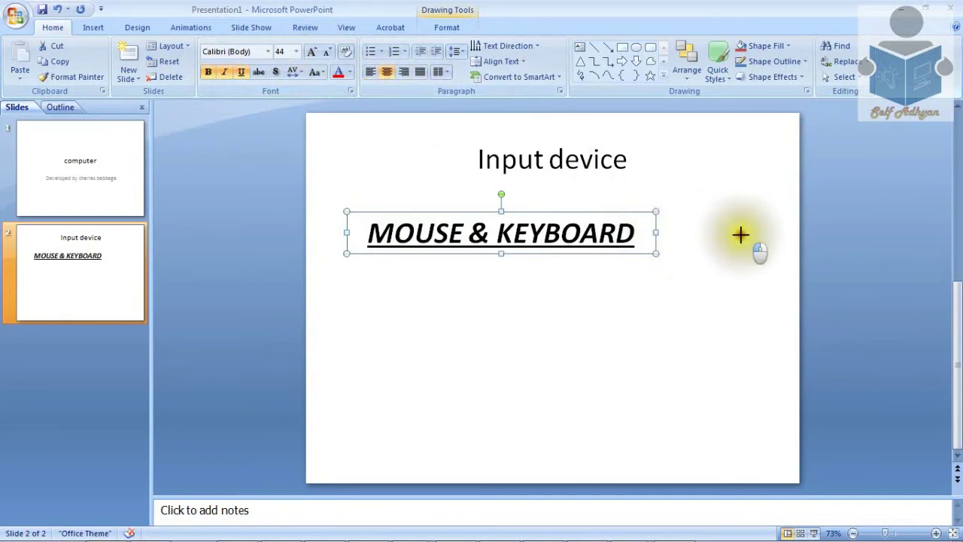
pyautogui.click(382, 52)
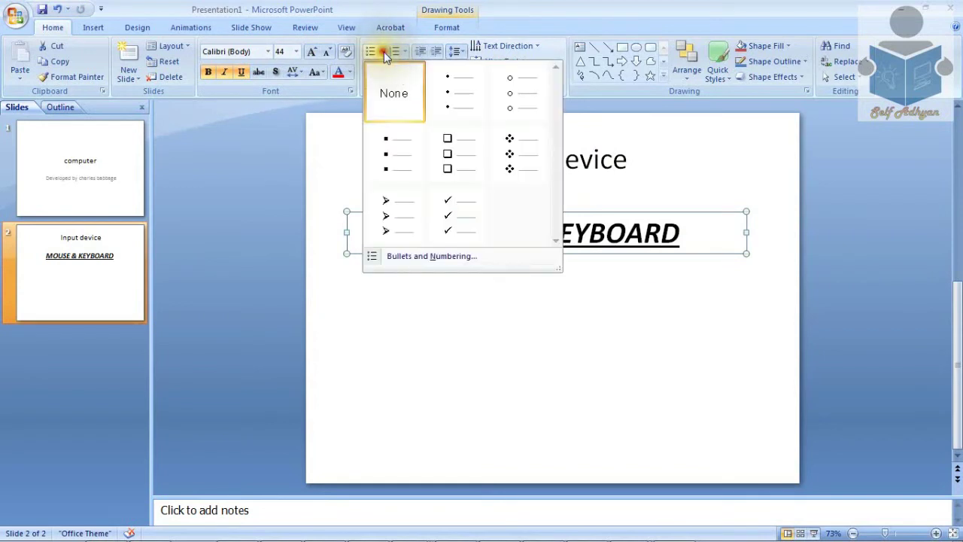
pyautogui.click(399, 134)
pyautogui.click(510, 160)
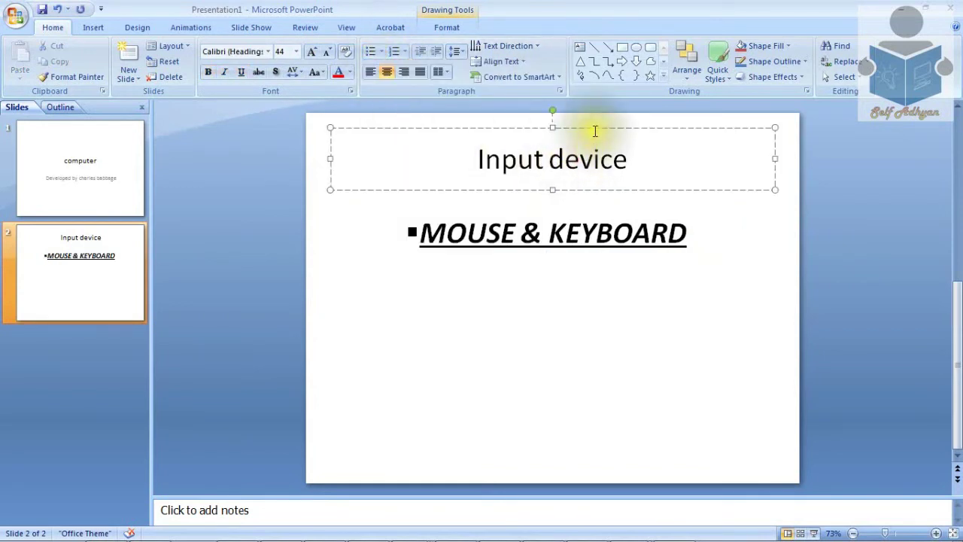
# Give the 'Input device' title a dark blue fill and white 66 pt text.
pyautogui.click(594, 130)
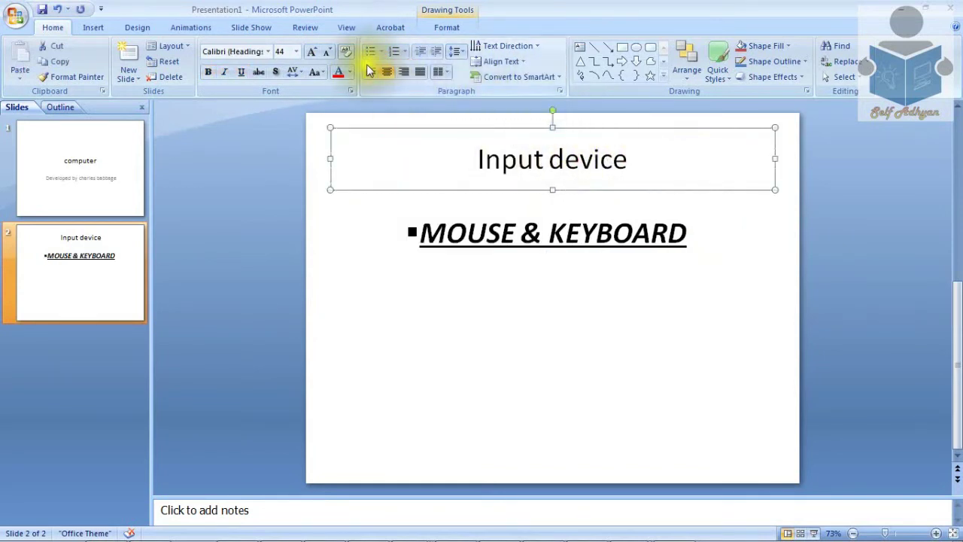
pyautogui.click(761, 47)
pyautogui.click(773, 73)
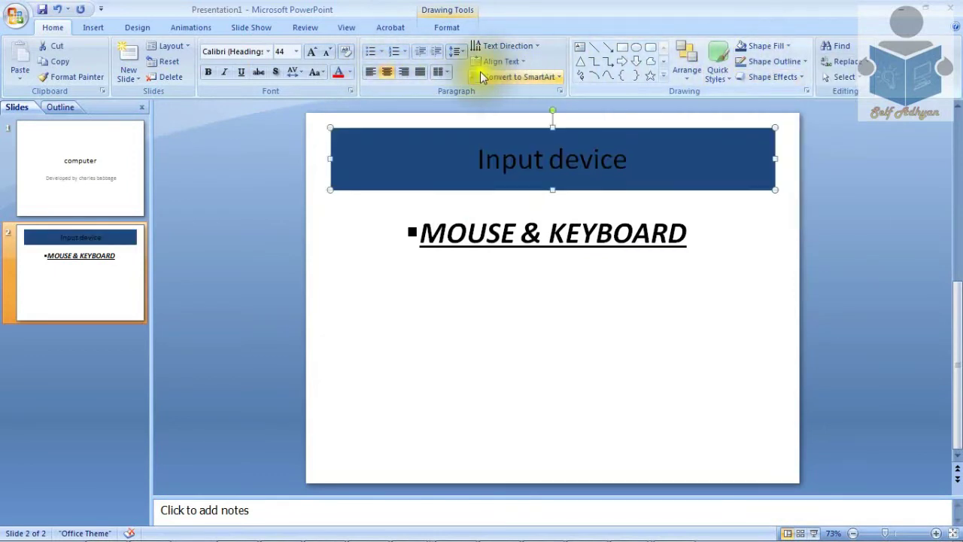
pyautogui.click(347, 72)
pyautogui.click(337, 101)
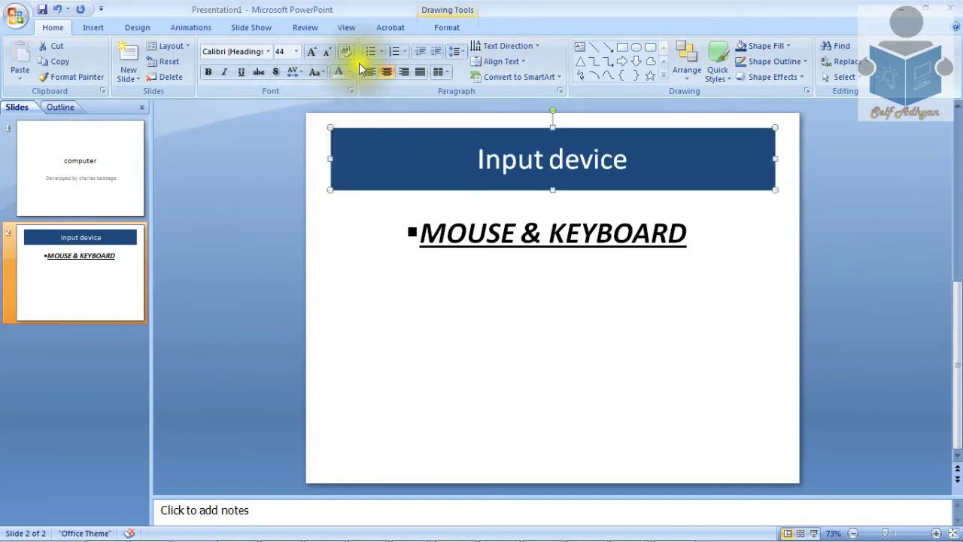
pyautogui.click(310, 51)
pyautogui.click(310, 51)
pyautogui.click(310, 51)
pyautogui.click(311, 51)
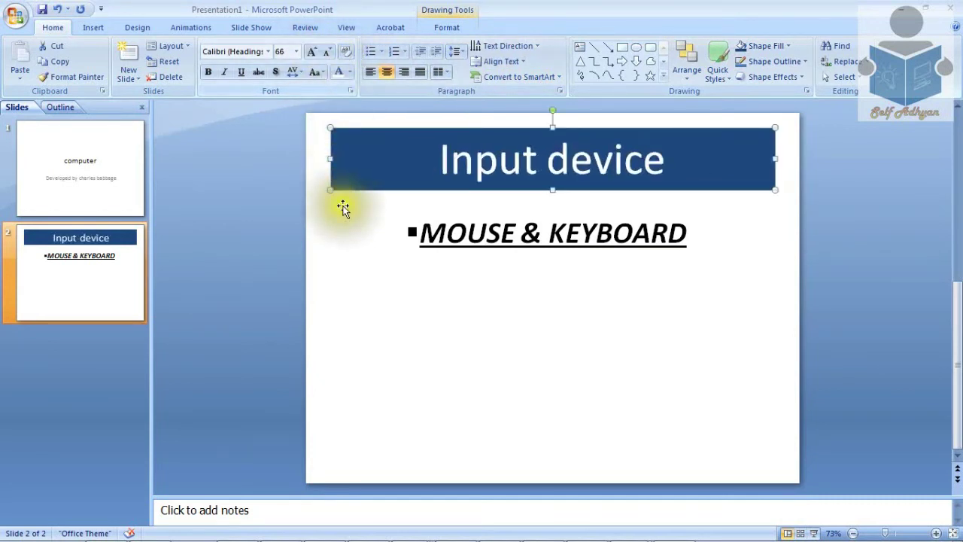
pyautogui.click(360, 278)
# Add a third slide after 'Input device' titled 'OUTPUT DEVICE'.
pyautogui.click(122, 160)
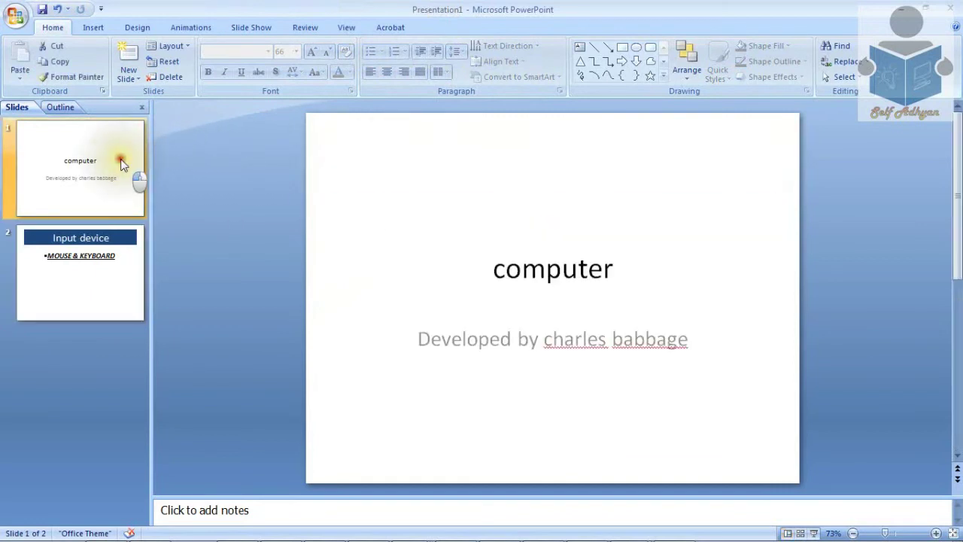
pyautogui.click(96, 236)
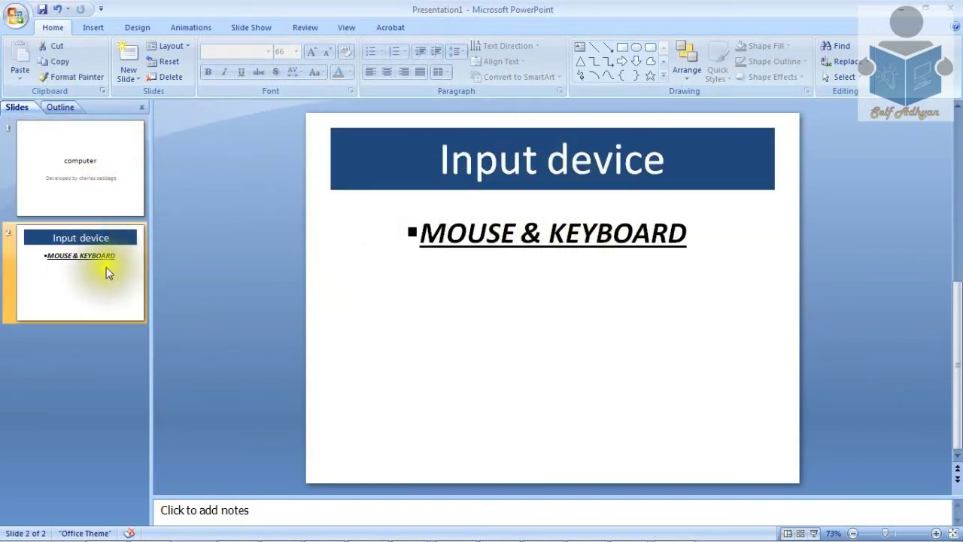
pyautogui.click(127, 53)
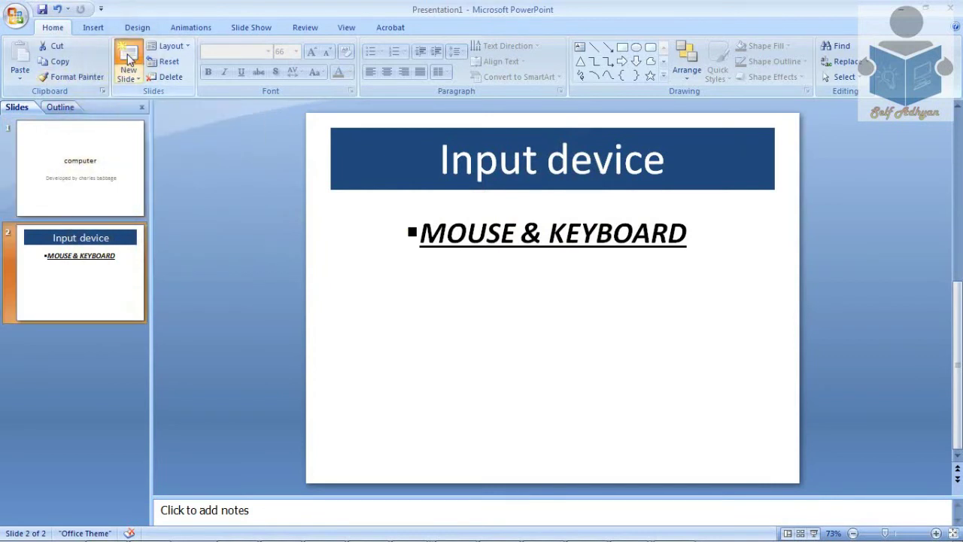
pyautogui.click(523, 169)
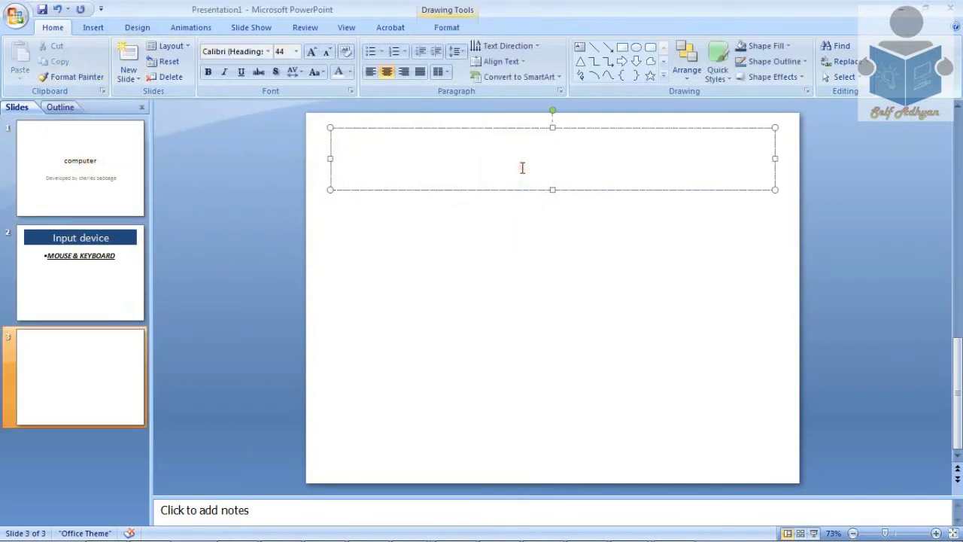
pyautogui.write('OUTP')
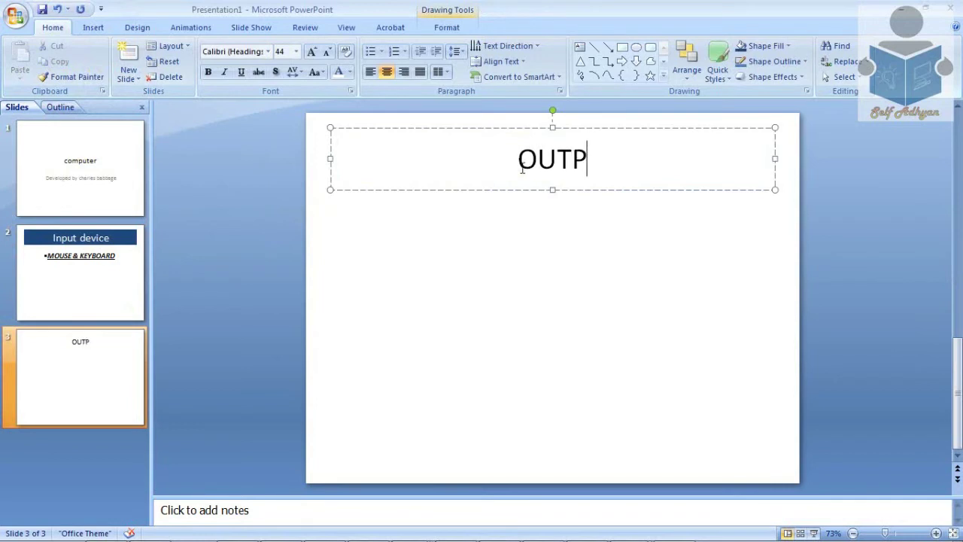
pyautogui.write('UT DEVI')
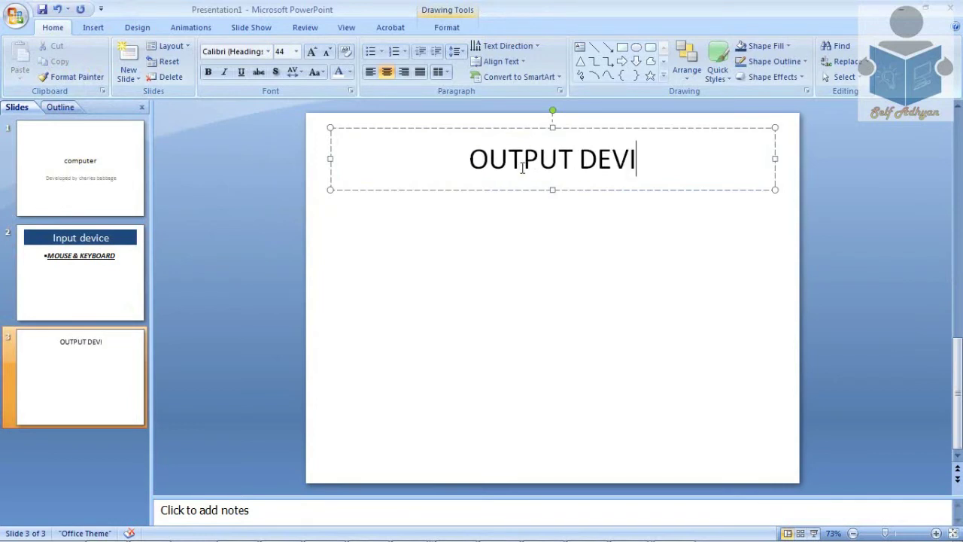
pyautogui.write('CE')
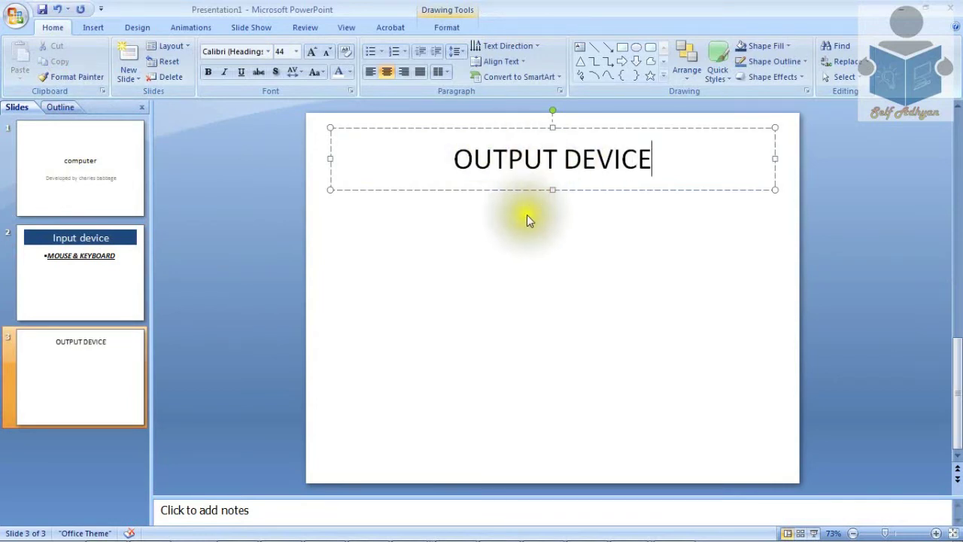
pyautogui.click(525, 216)
pyautogui.click(156, 48)
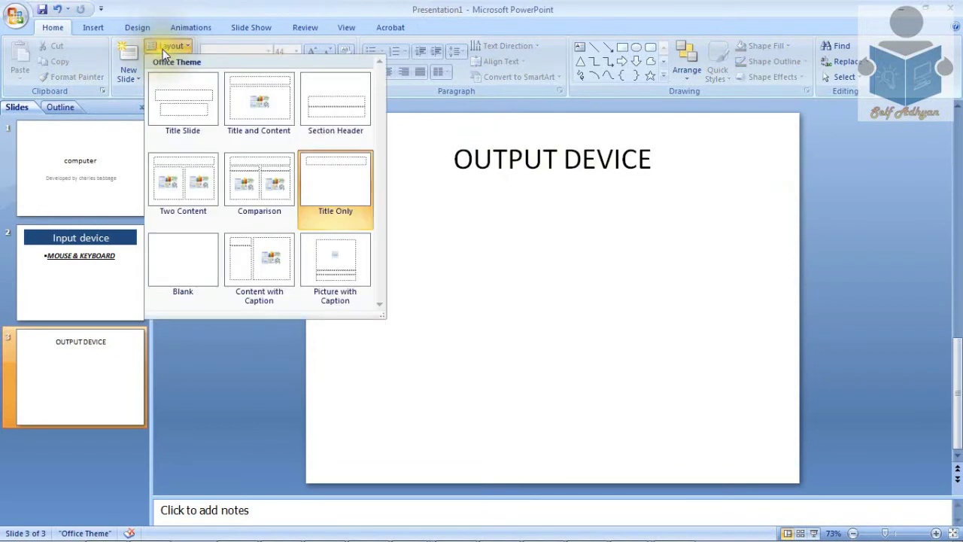
# Switch slide 3 to the Title Slide layout and put the cursor in its subtitle.
pyautogui.click(193, 100)
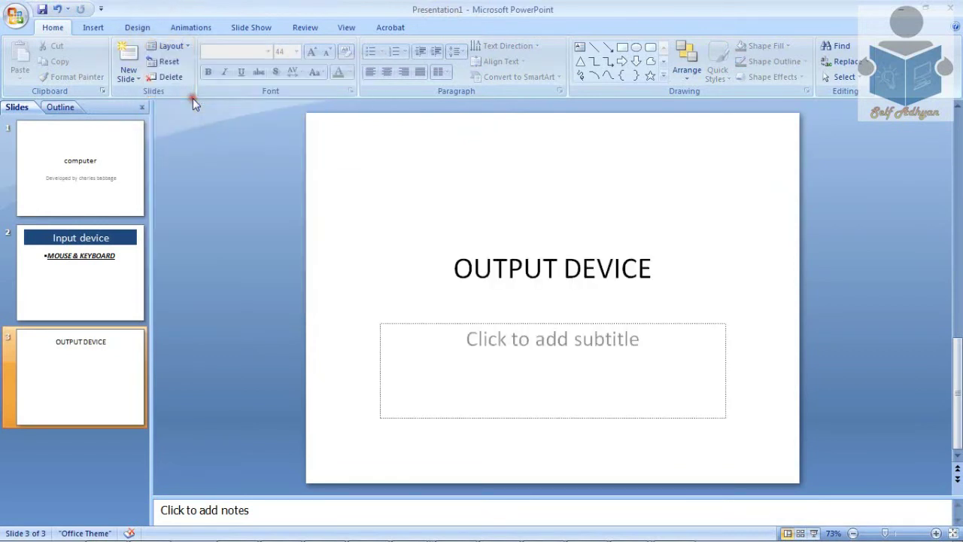
pyautogui.click(516, 276)
pyautogui.click(533, 339)
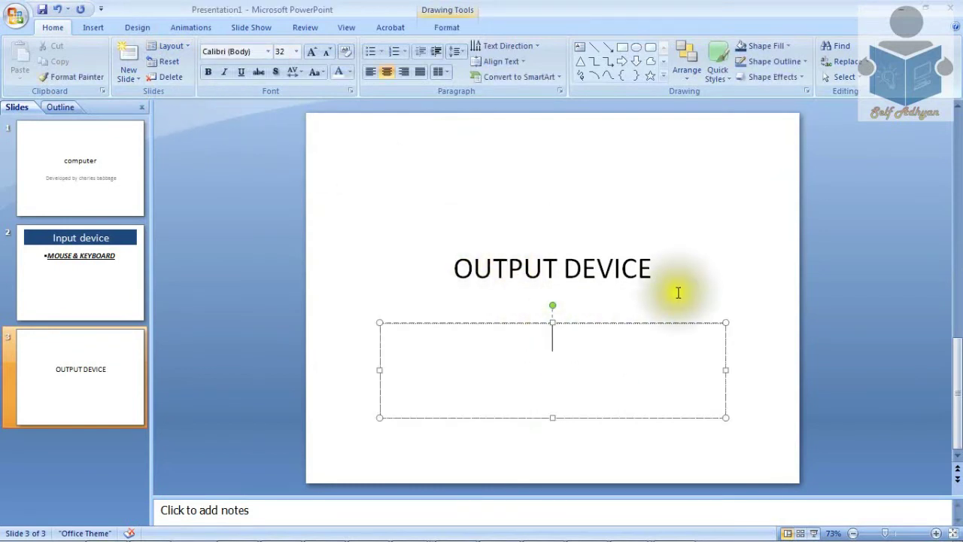
pyautogui.click(170, 46)
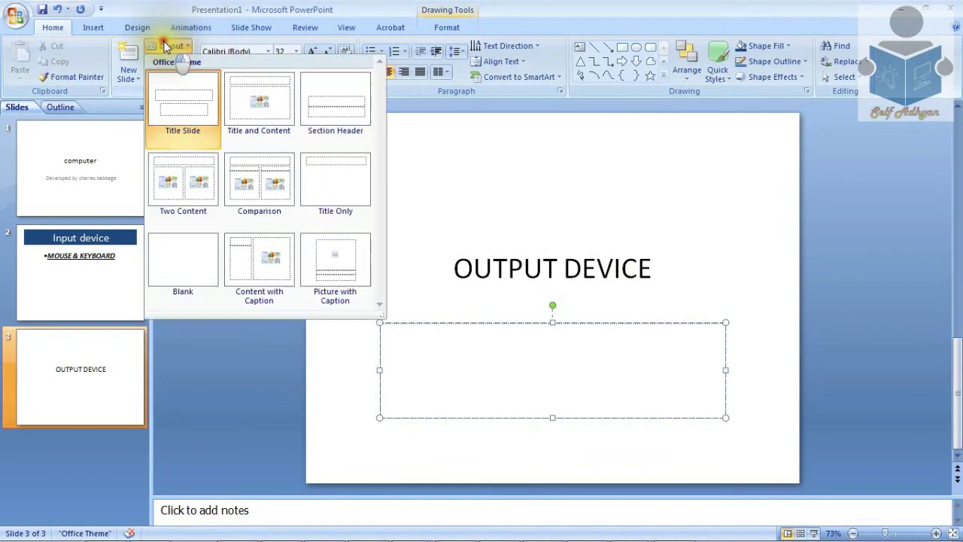
pyautogui.click(586, 367)
pyautogui.write('PRINTER |')
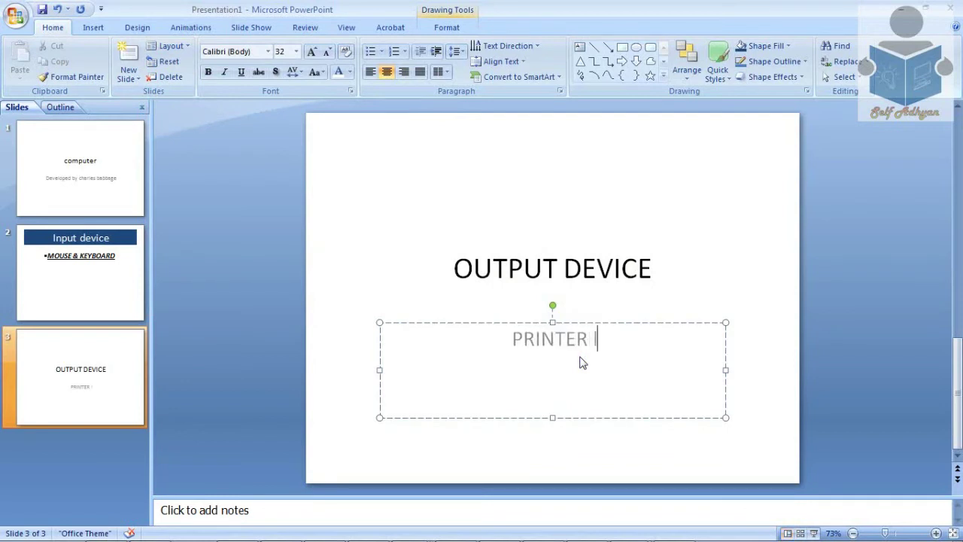
# Complete the slide 3 subtitle so it reads 'PRINTER & LED'.
pyautogui.write('led')
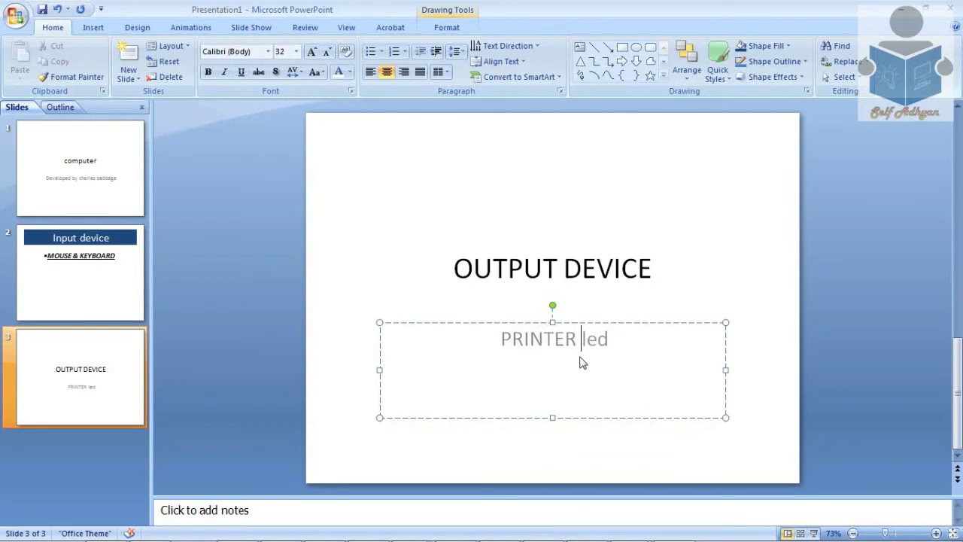
pyautogui.click(581, 364)
pyautogui.write('&')
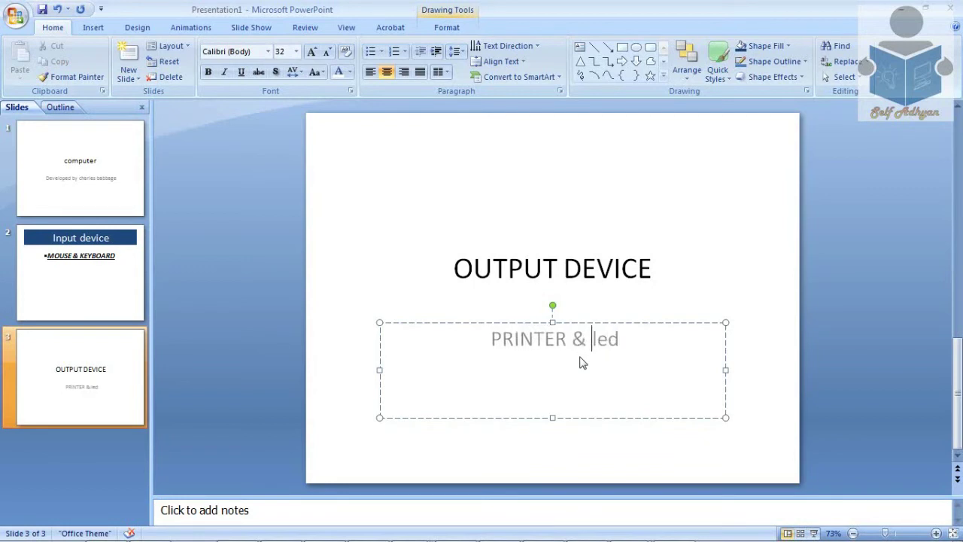
# Make the subtitle dark, bold, uppercase and two font sizes larger.
pyautogui.click(593, 323)
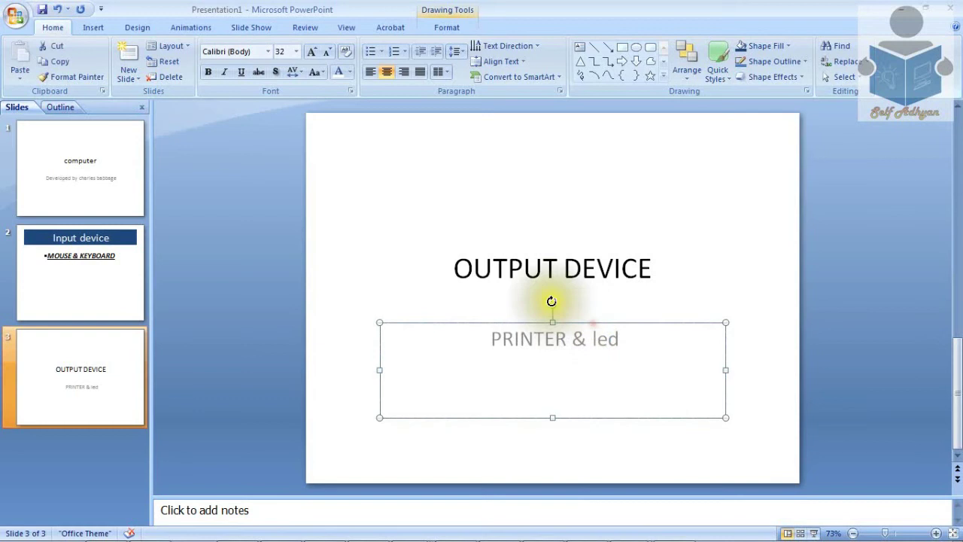
pyautogui.click(349, 71)
pyautogui.click(355, 103)
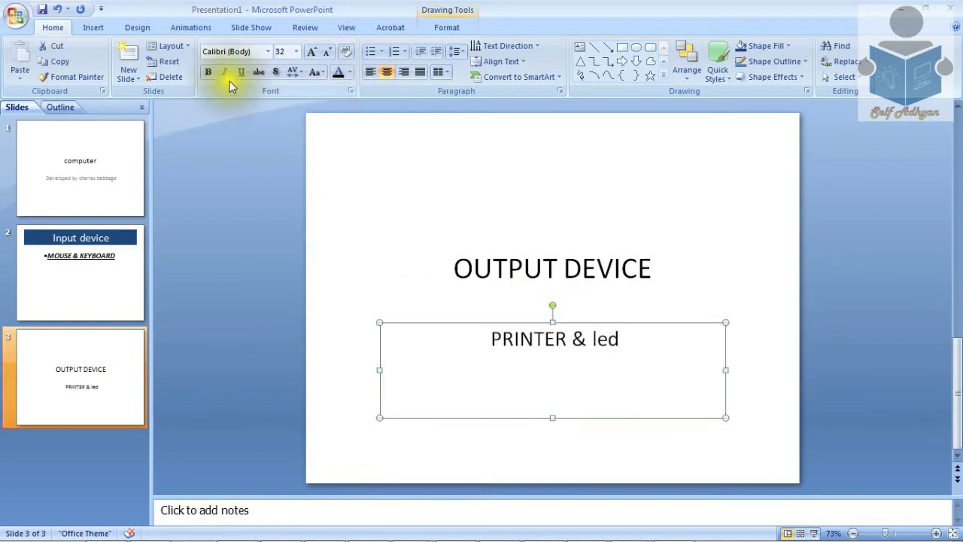
pyautogui.click(209, 73)
pyautogui.click(316, 73)
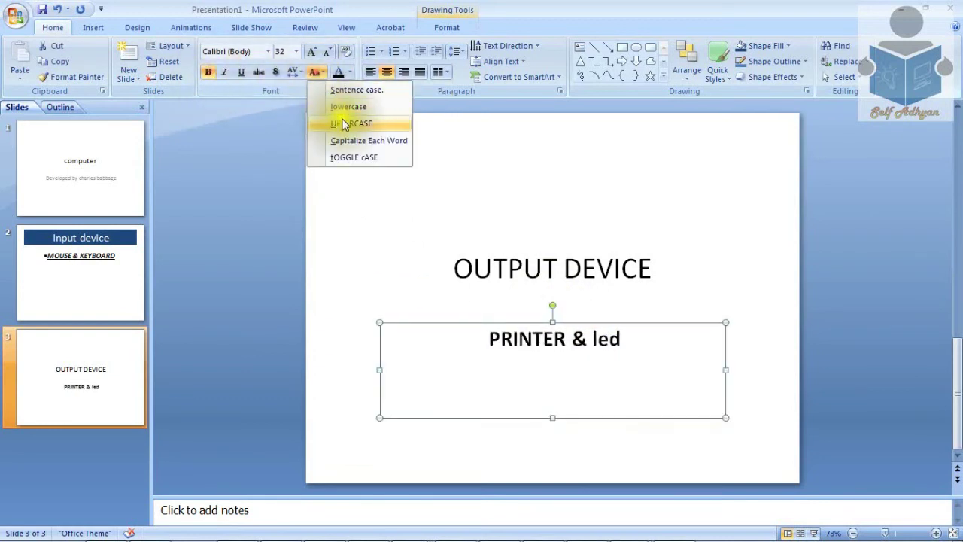
pyautogui.click(352, 127)
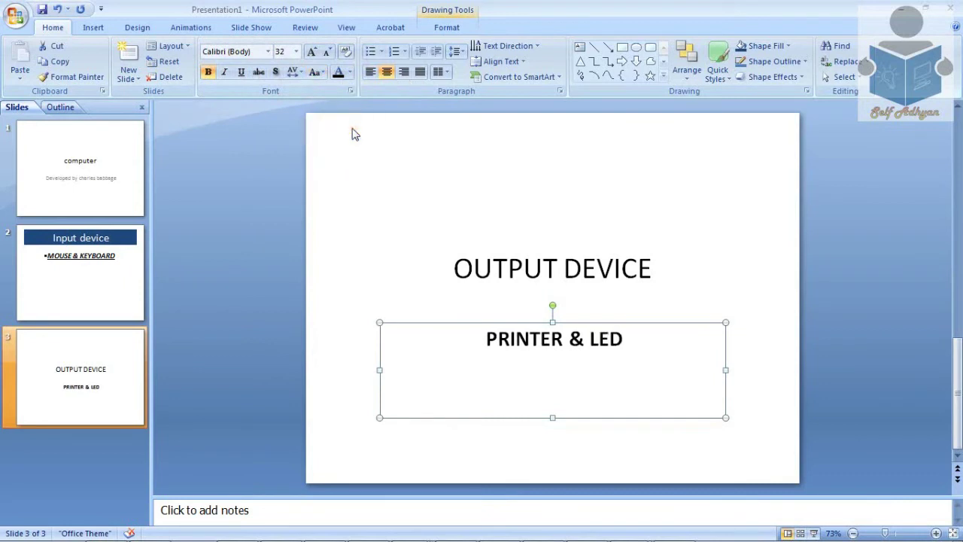
pyautogui.click(312, 51)
pyautogui.click(312, 51)
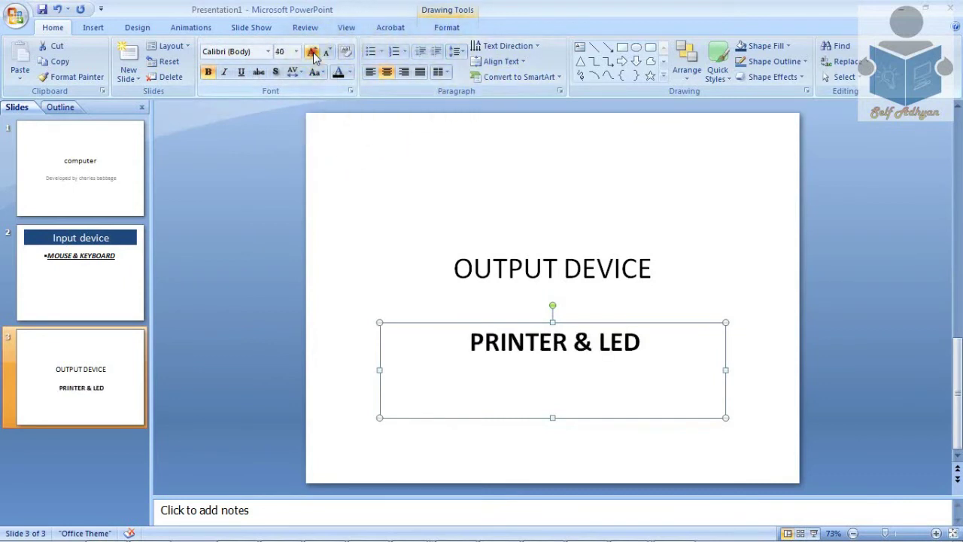
pyautogui.click(312, 51)
pyautogui.click(312, 51)
pyautogui.click(519, 218)
# Fill the 'OUTPUT DEVICE' title box with dark blue and colour its text yellow.
pyautogui.click(547, 254)
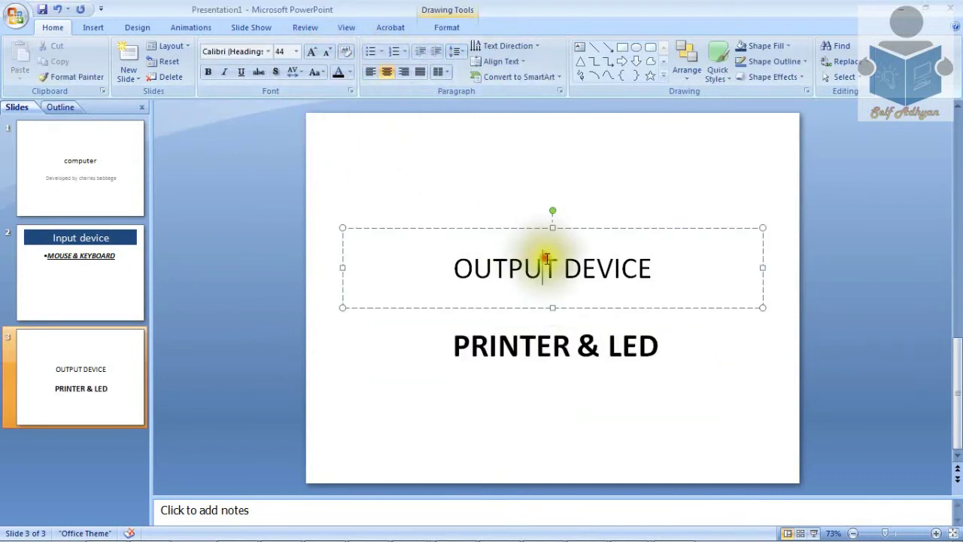
pyautogui.click(576, 227)
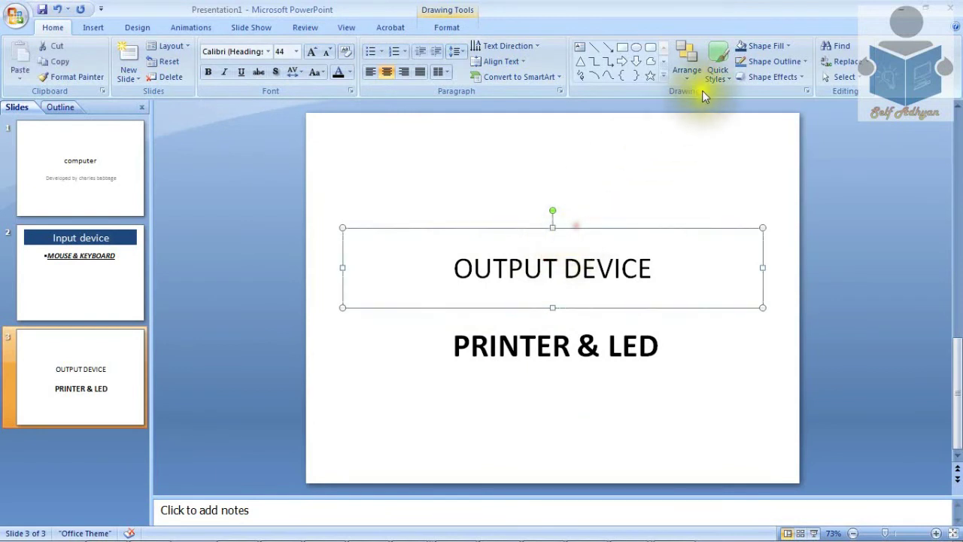
pyautogui.click(772, 43)
pyautogui.click(773, 114)
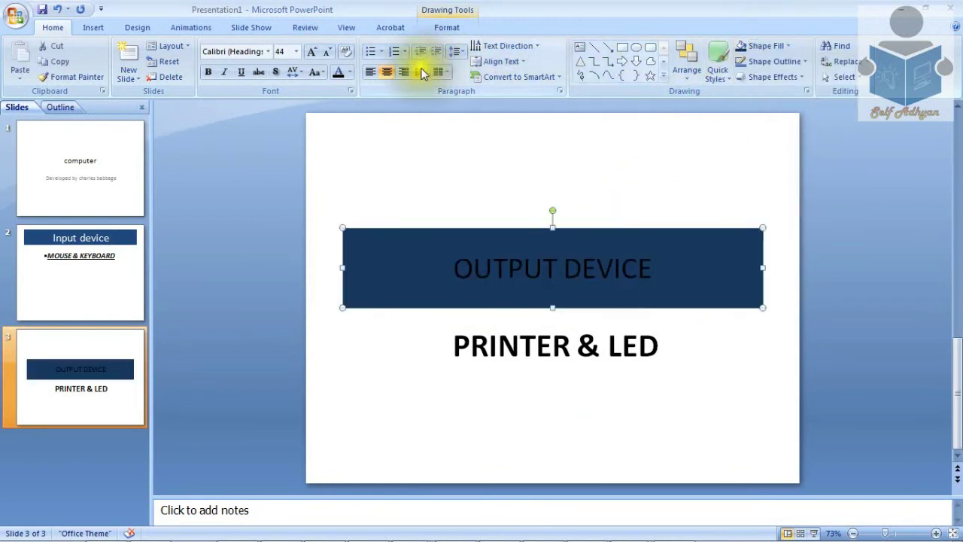
pyautogui.click(348, 72)
pyautogui.click(373, 176)
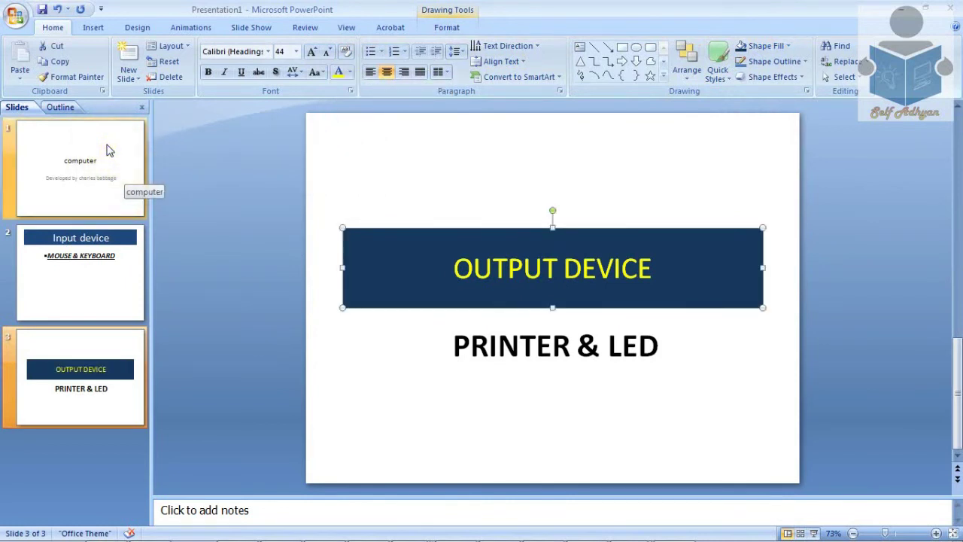
pyautogui.press('F5')
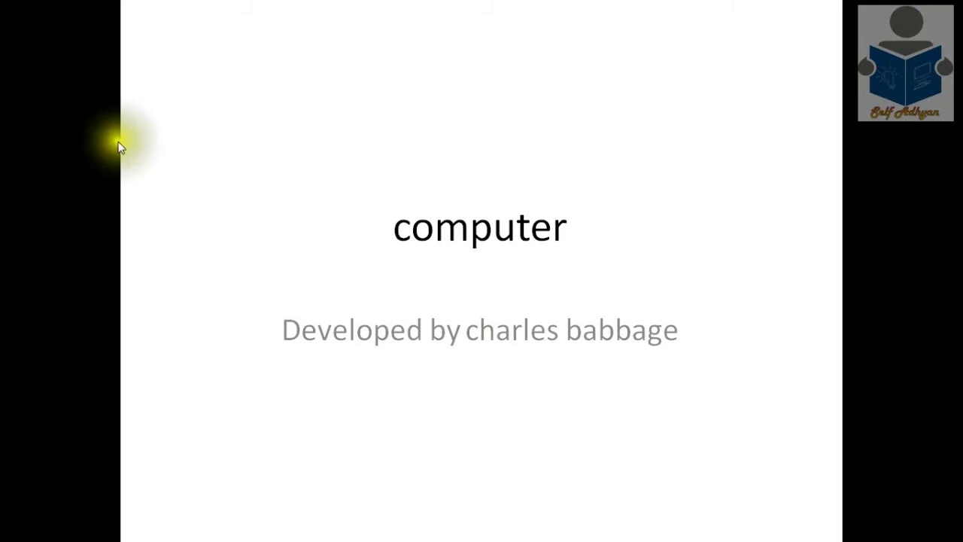
pyautogui.click(171, 97)
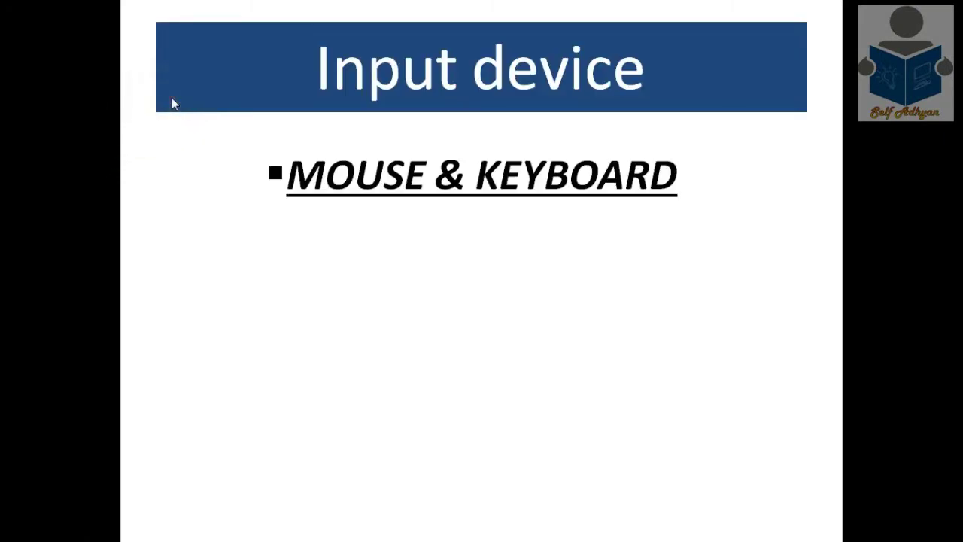
pyautogui.click(172, 101)
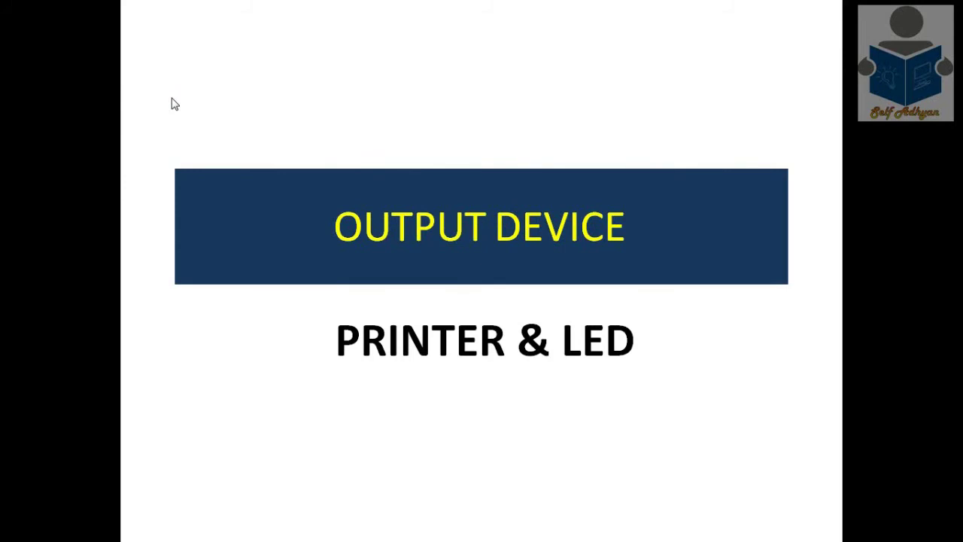
pyautogui.click(171, 100)
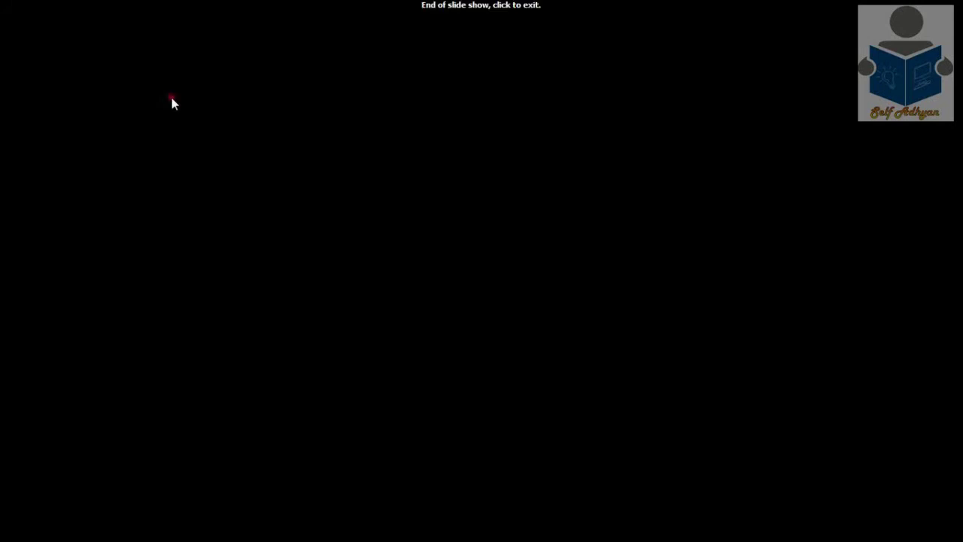
pyautogui.click(171, 99)
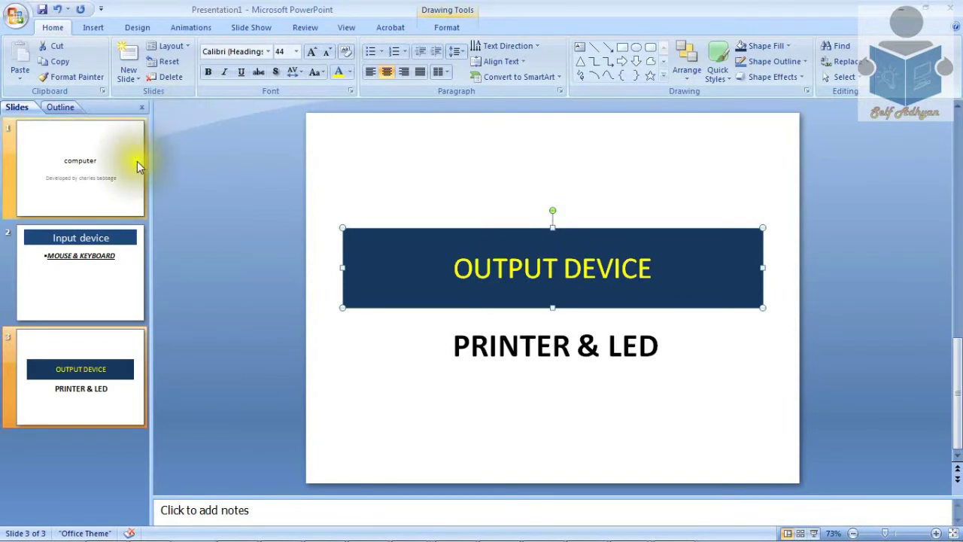
# Add a Fly In entrance to slide 1's 'computer' title, then select slide 2's Input device title.
pyautogui.click(136, 158)
pyautogui.click(518, 268)
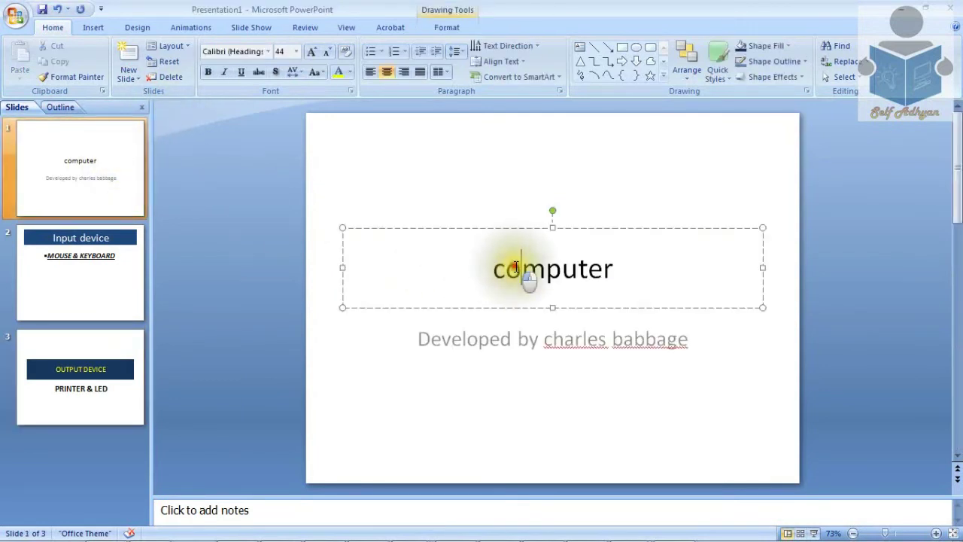
pyautogui.click(584, 229)
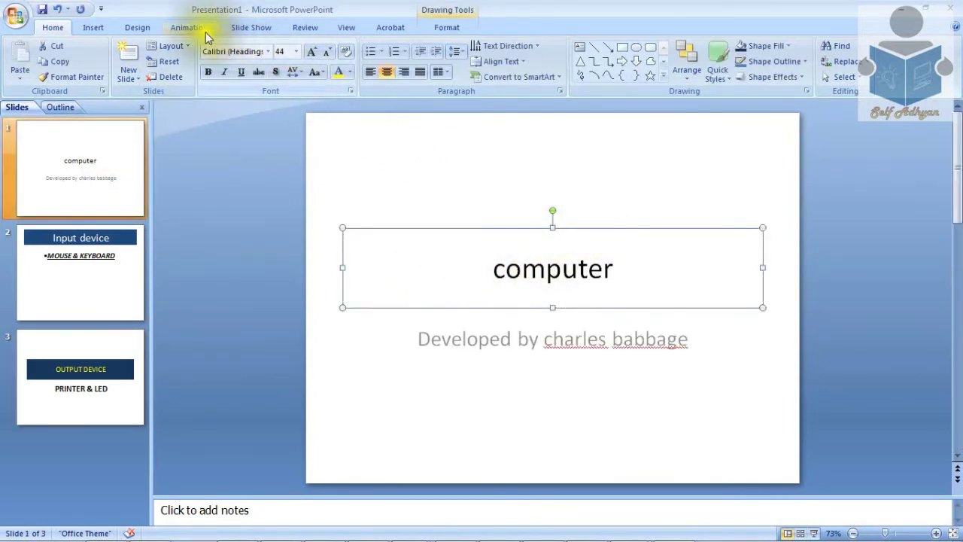
pyautogui.click(183, 29)
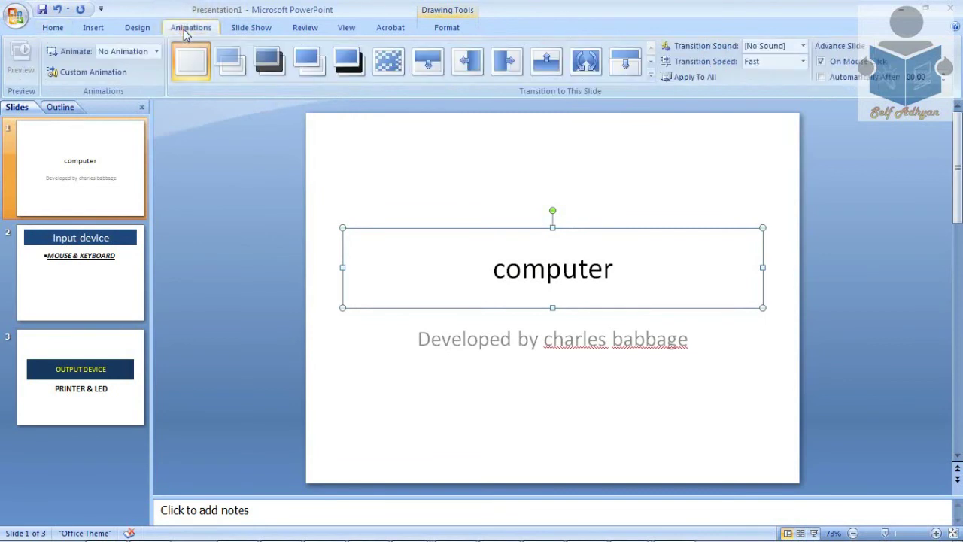
pyautogui.click(91, 72)
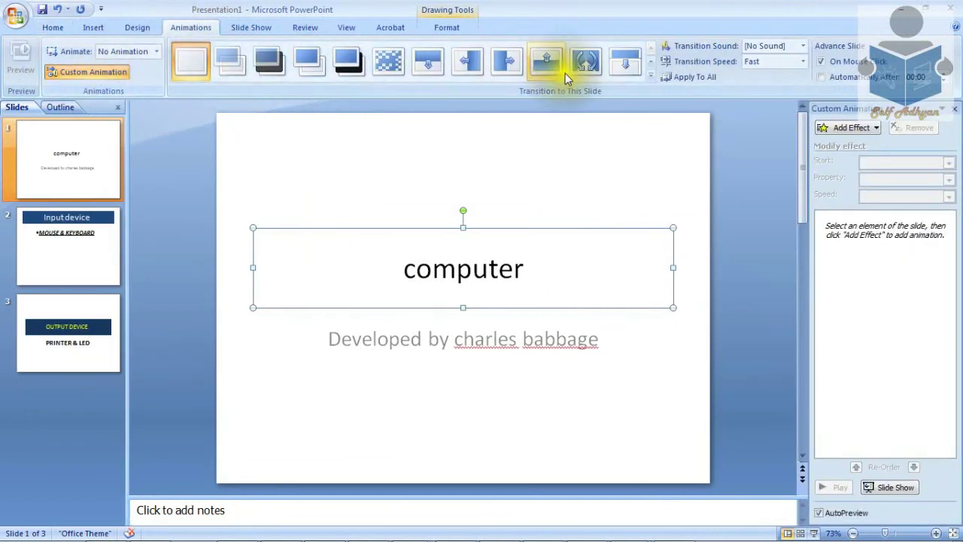
pyautogui.click(828, 127)
pyautogui.moveTo(828, 144)
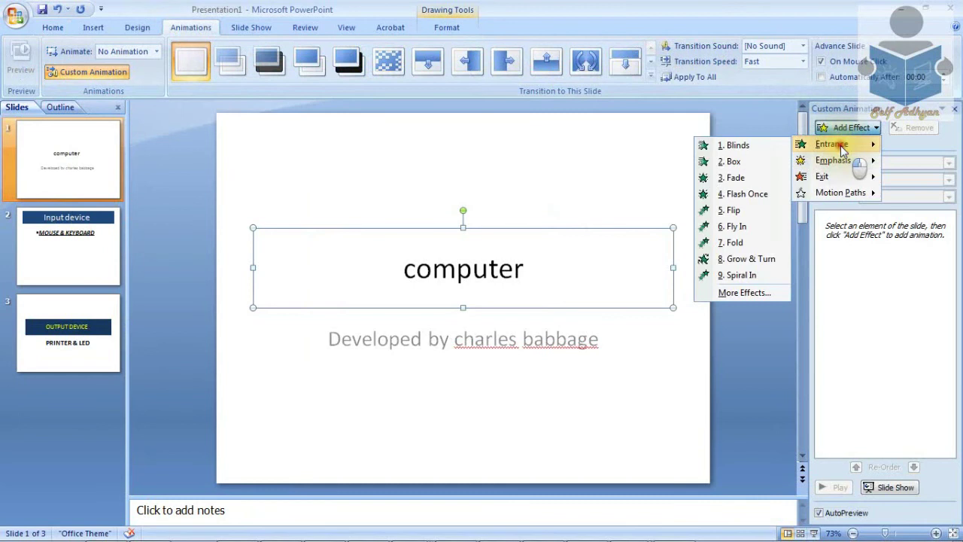
pyautogui.click(746, 227)
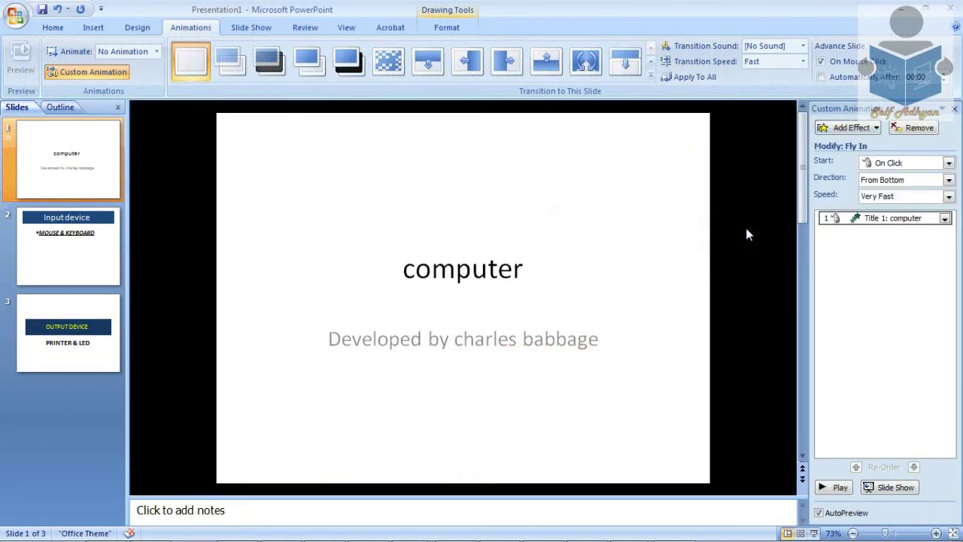
pyautogui.click(60, 237)
pyautogui.click(461, 154)
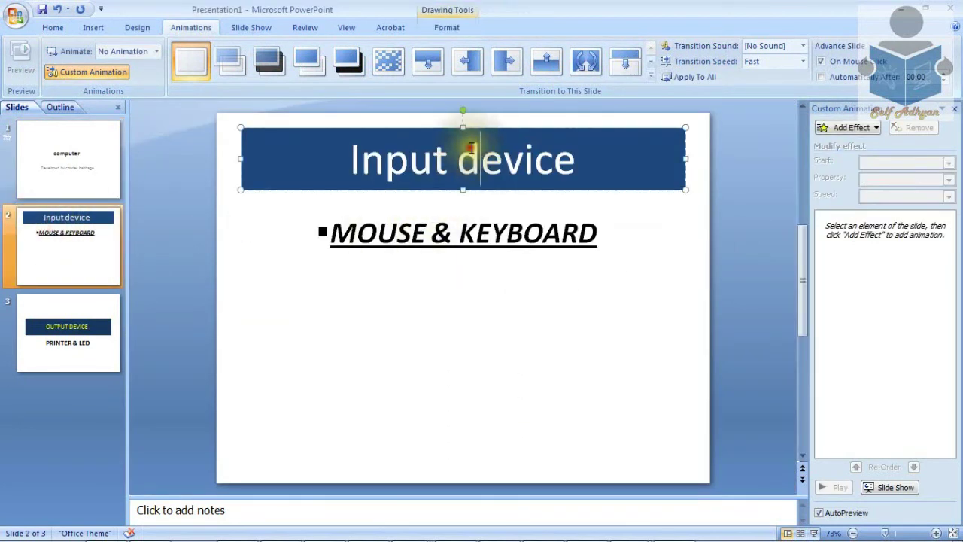
# Give slide 2's Input device title a Fold entrance animation.
pyautogui.click(828, 127)
pyautogui.moveTo(830, 145)
pyautogui.click(758, 240)
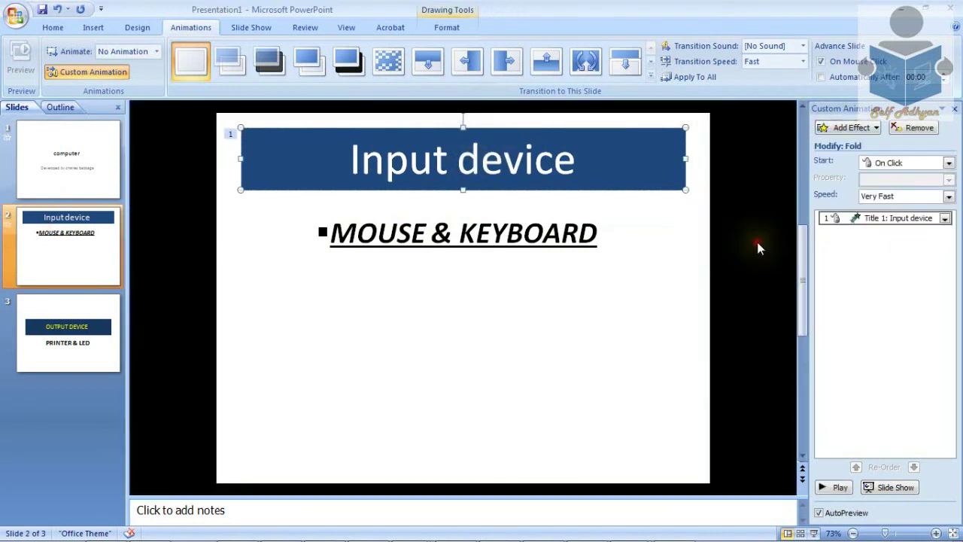
# Give slide 3's OUTPUT DEVICE title a Grow & Turn entrance and start the slide show.
pyautogui.click(113, 327)
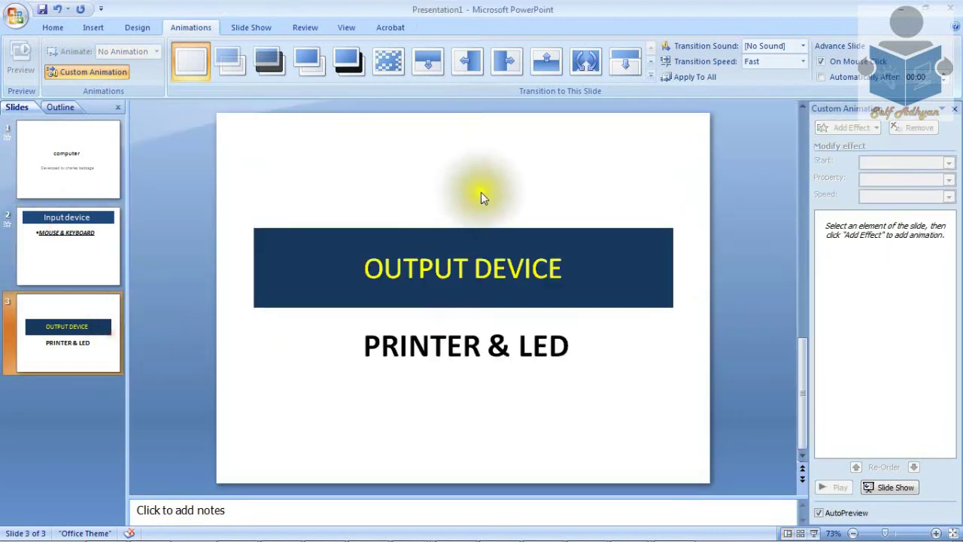
pyautogui.click(512, 238)
pyautogui.click(848, 128)
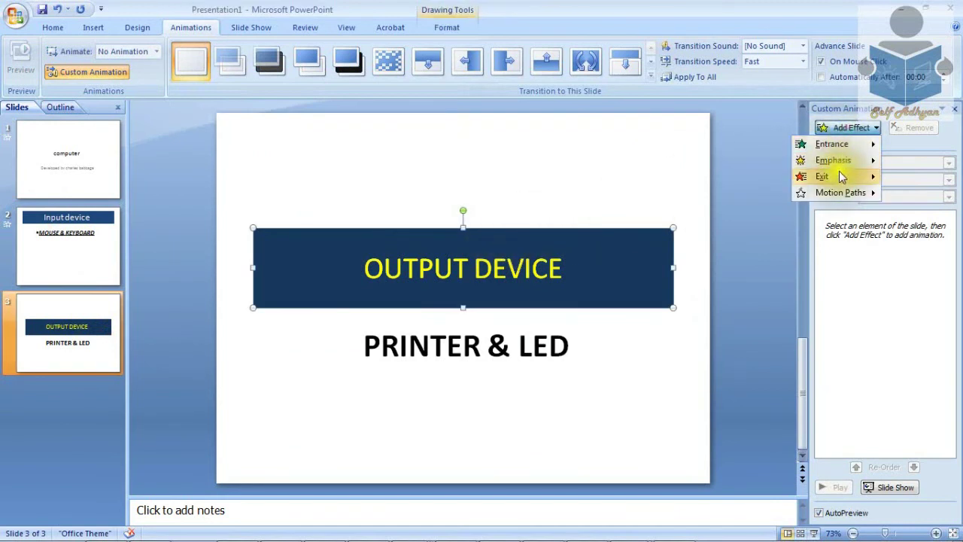
pyautogui.moveTo(843, 147)
pyautogui.click(757, 261)
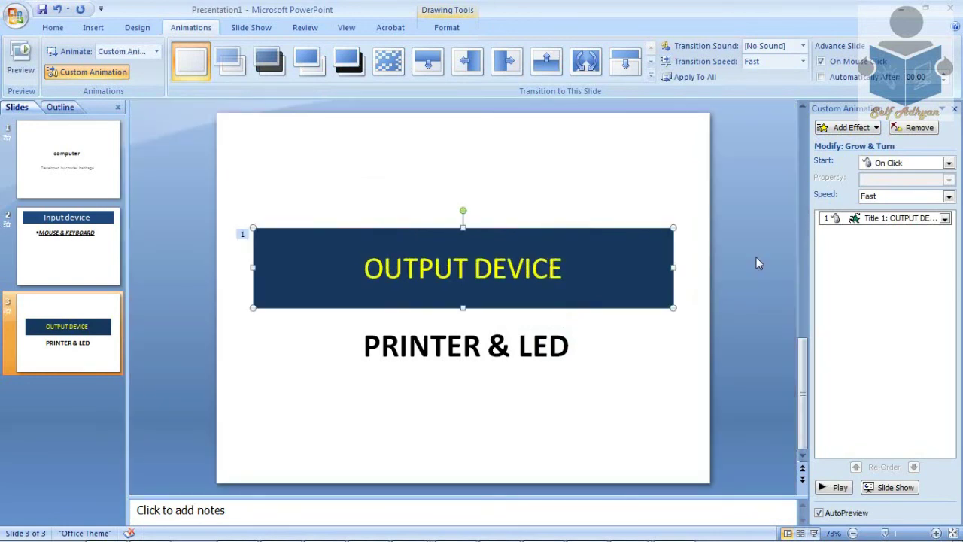
pyautogui.press('F5')
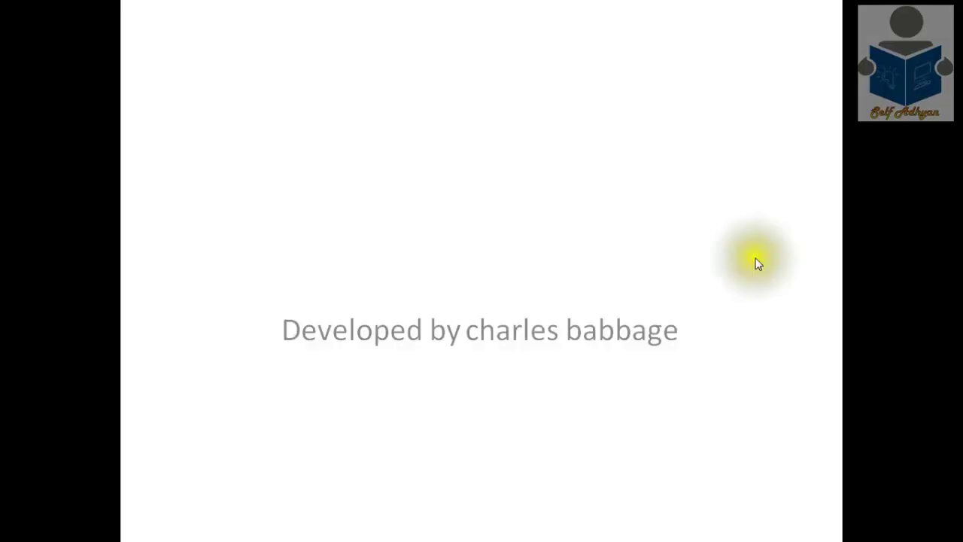
# Play each slide's title animation across all three slides, then exit the show at the end screen.
pyautogui.click(628, 175)
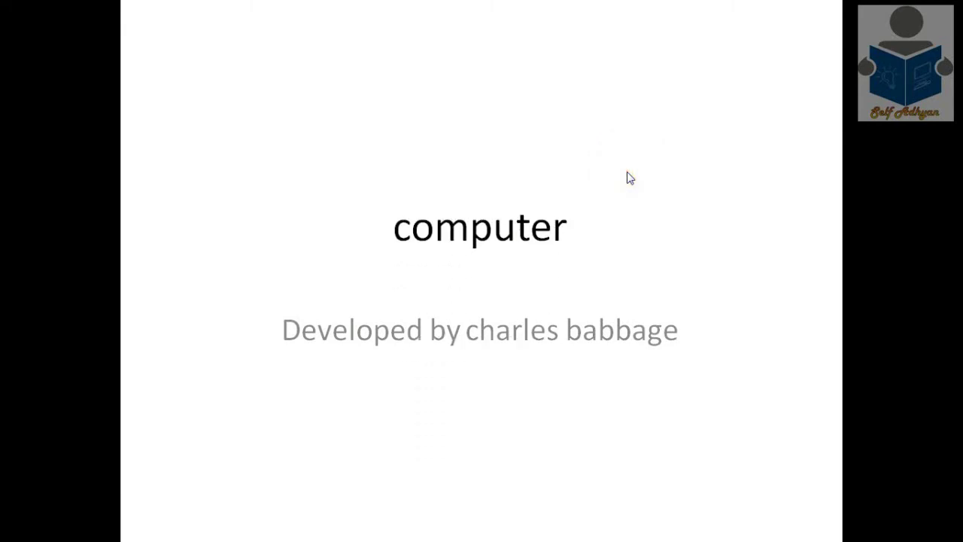
pyautogui.click(628, 178)
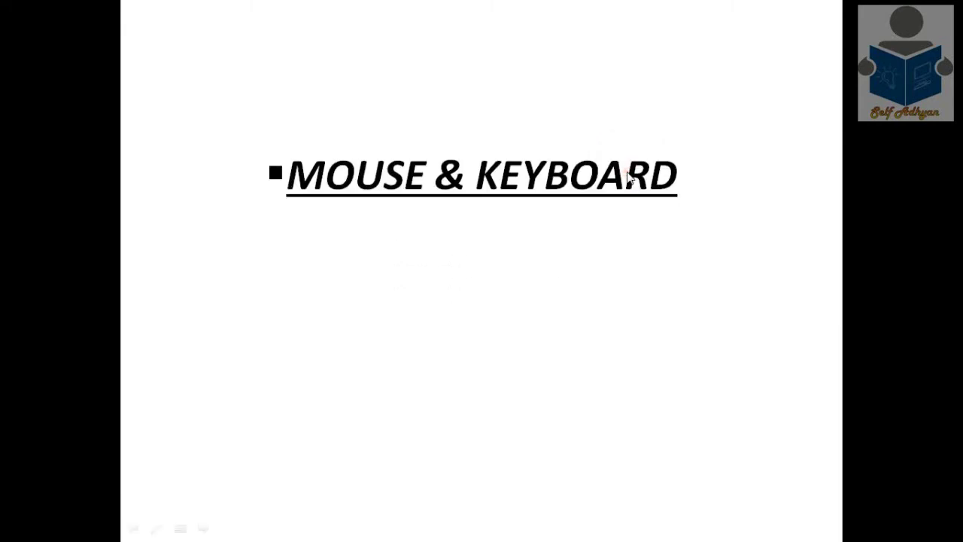
pyautogui.click(628, 174)
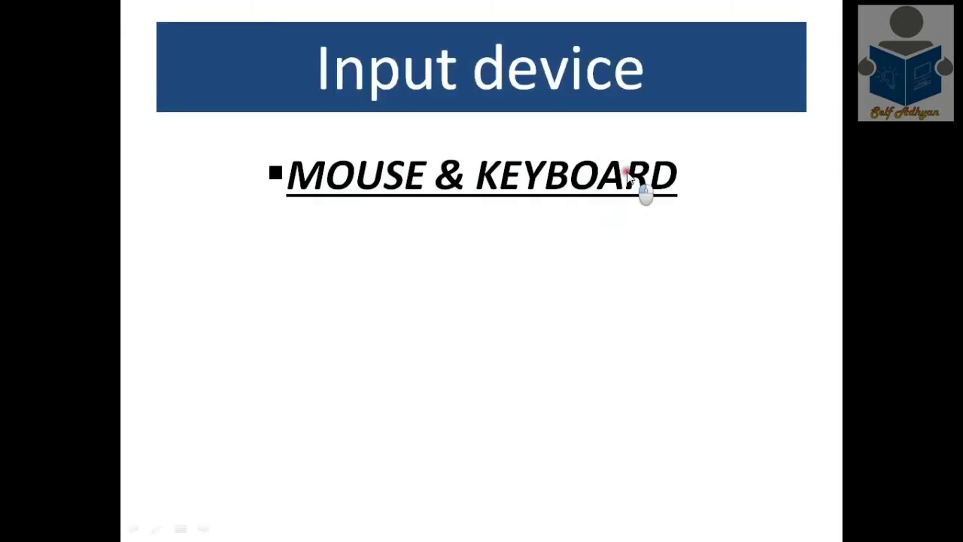
pyautogui.click(628, 178)
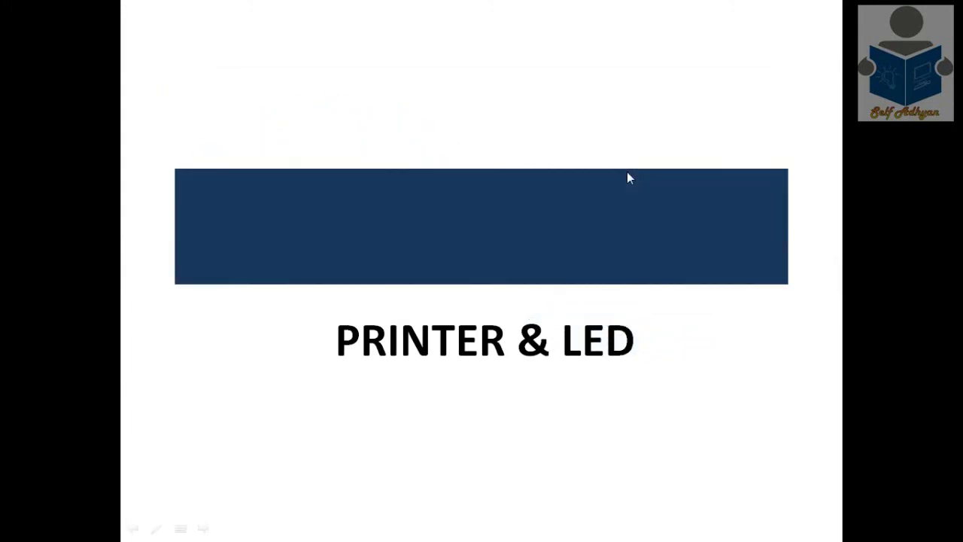
pyautogui.click(628, 175)
pyautogui.click(628, 177)
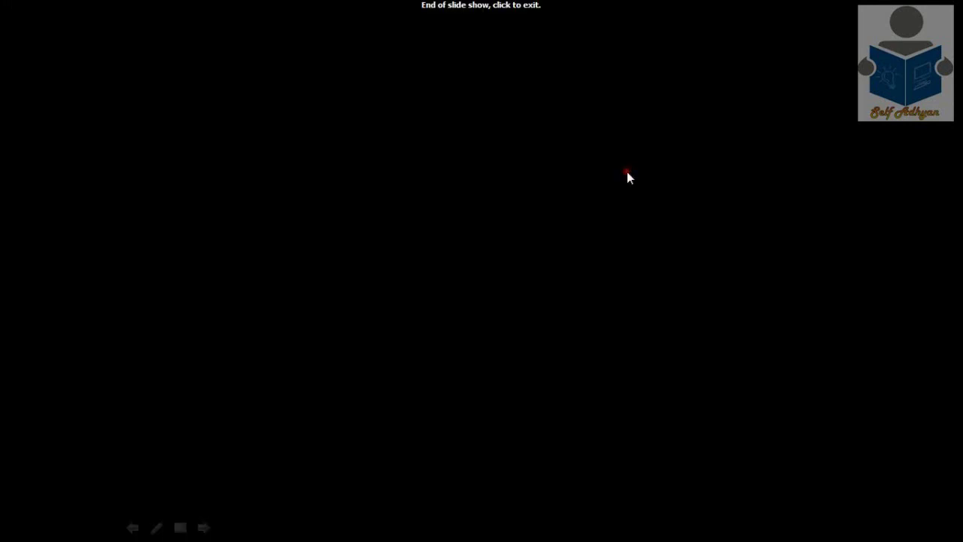
pyautogui.click(627, 176)
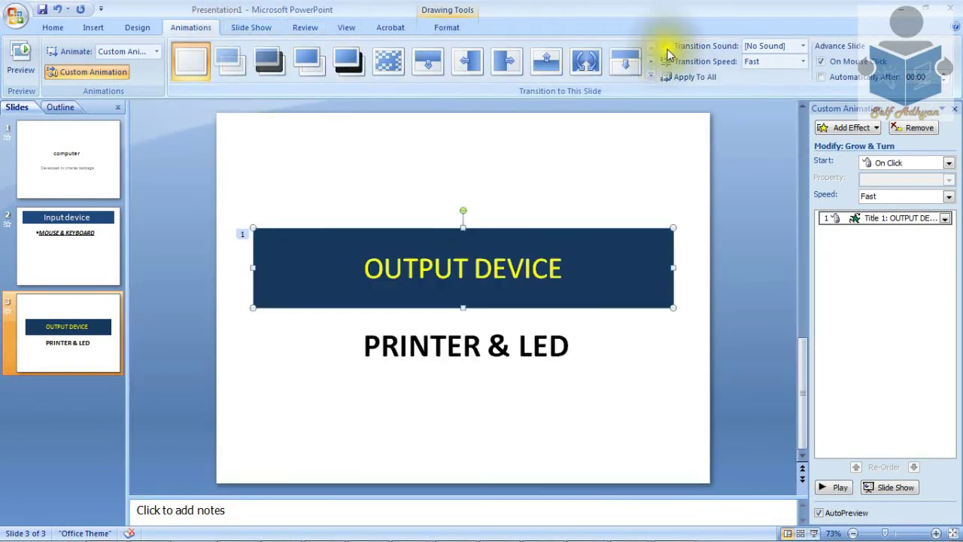
# Make every slide advance automatically after 00:01 instead of on mouse click, then replay the show.
pyautogui.click(847, 77)
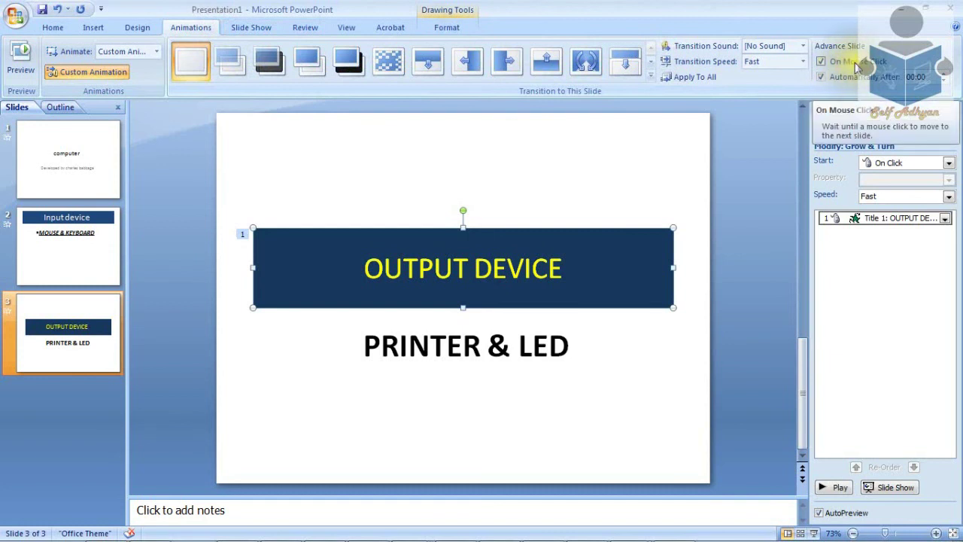
pyautogui.click(853, 64)
pyautogui.click(943, 74)
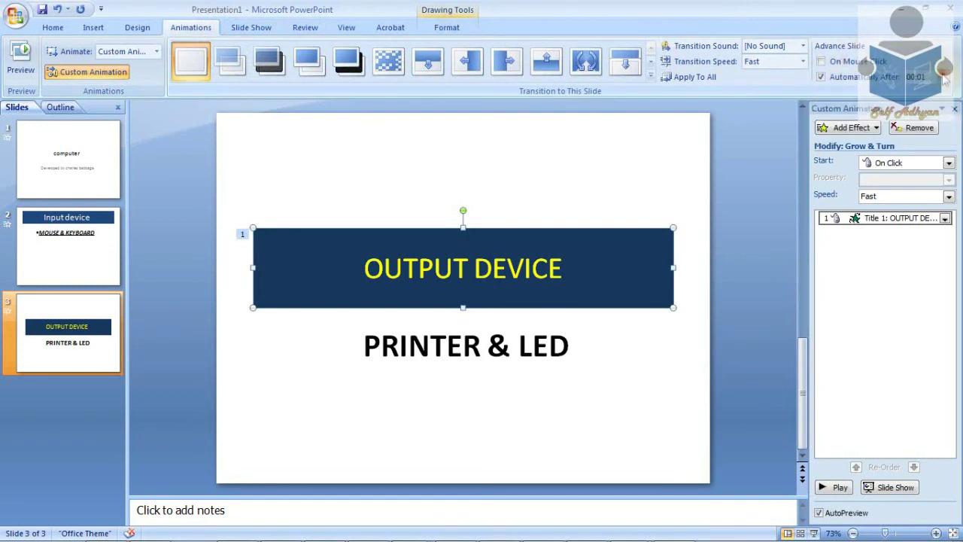
pyautogui.click(707, 78)
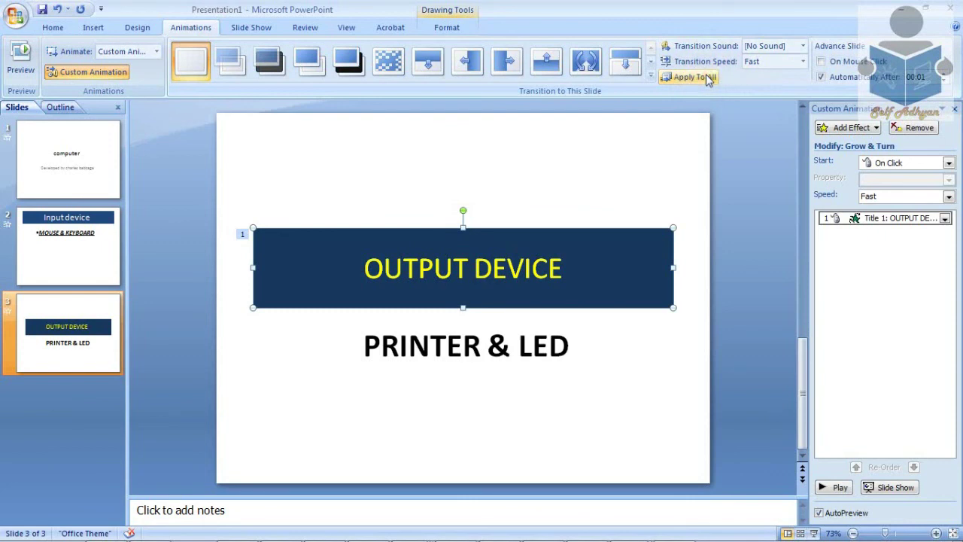
pyautogui.press('F5')
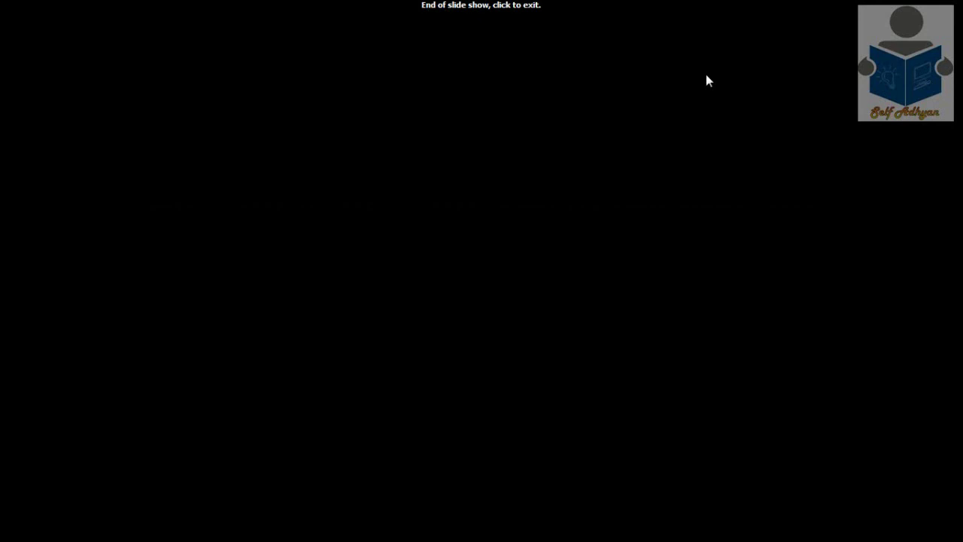
pyautogui.click(706, 76)
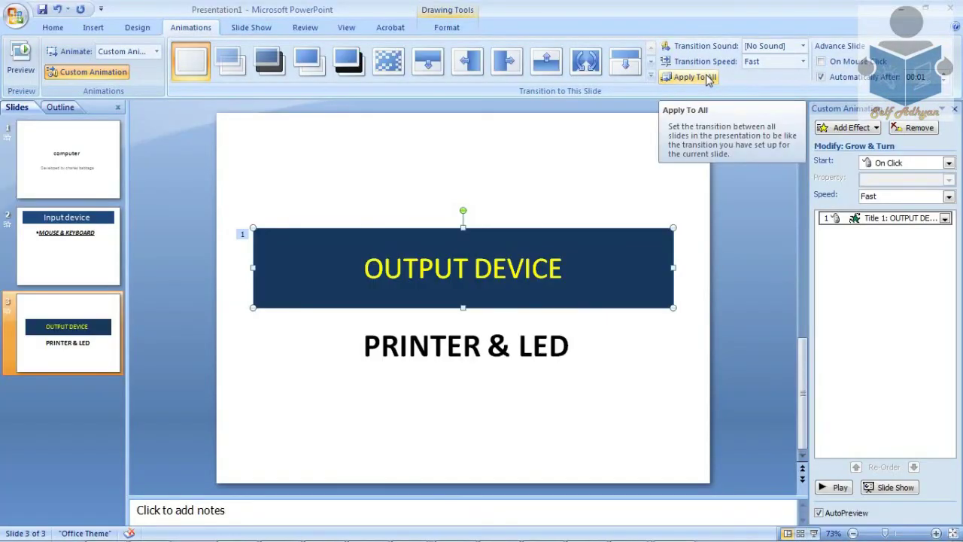